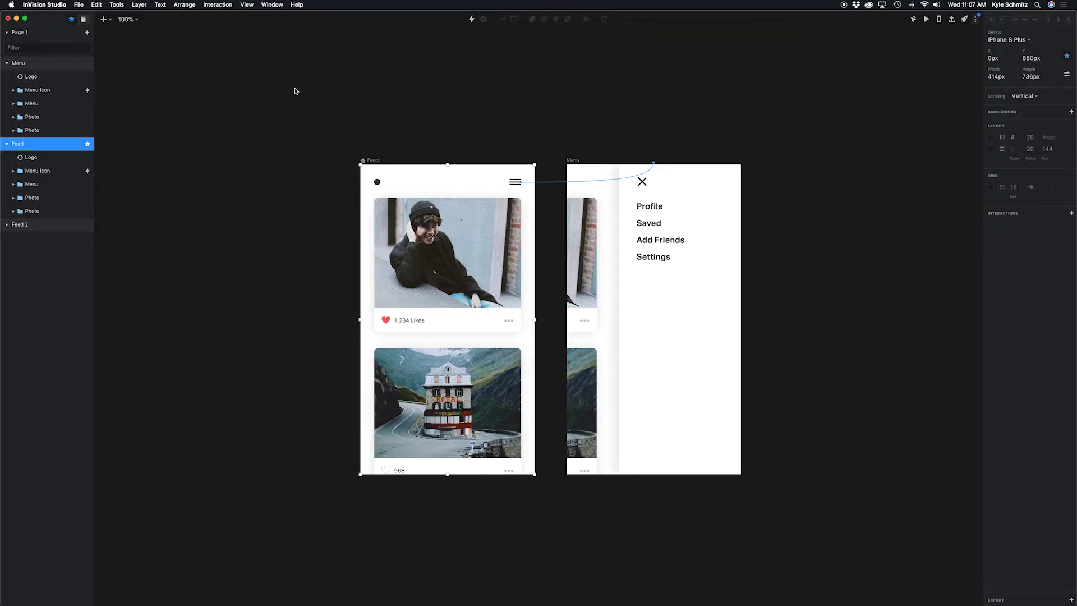
- Review the Feed and Menu artboards, then launch the prototype's interactive device preview
{"action": "scroll", "coordinate": [481, 188], "scroll_direction": "right", "scroll_amount": 3}
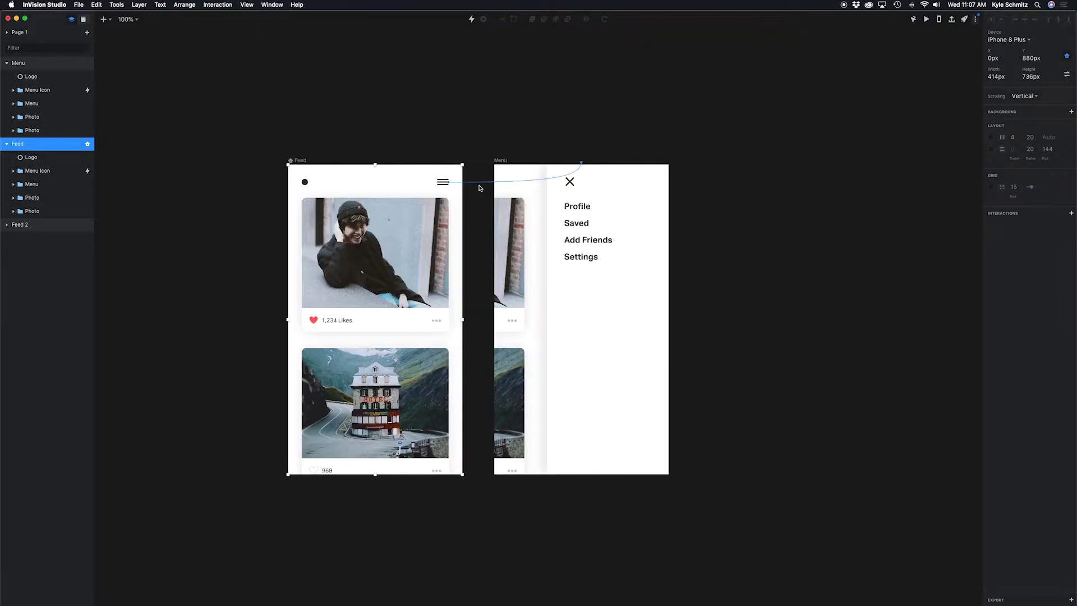
{"action": "scroll", "coordinate": [481, 190], "scroll_direction": "left", "scroll_amount": 2}
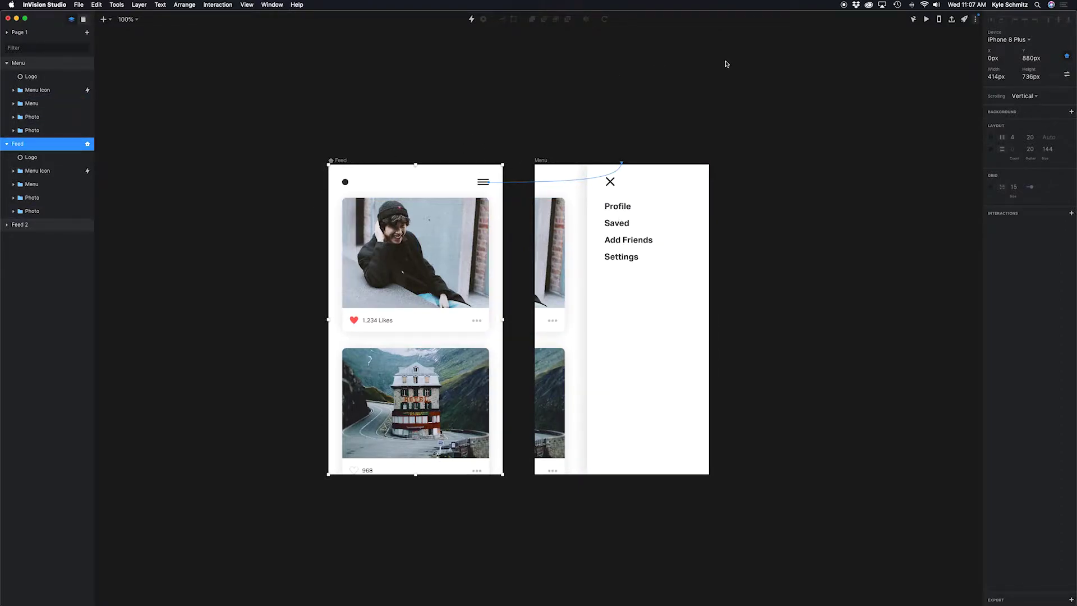
{"action": "left_click", "coordinate": [925, 19]}
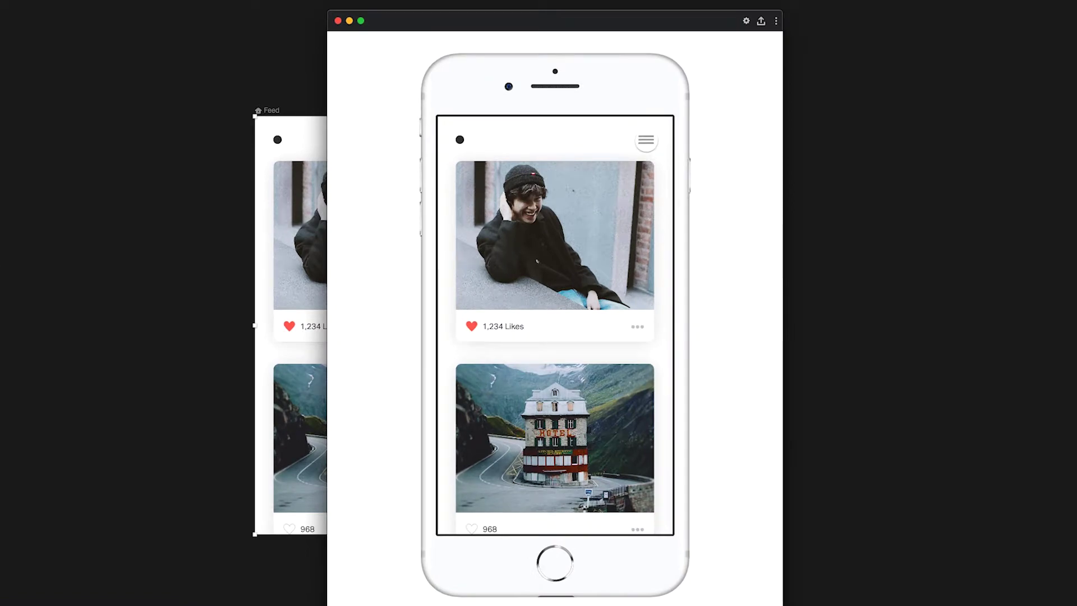
{"action": "left_click", "coordinate": [646, 140]}
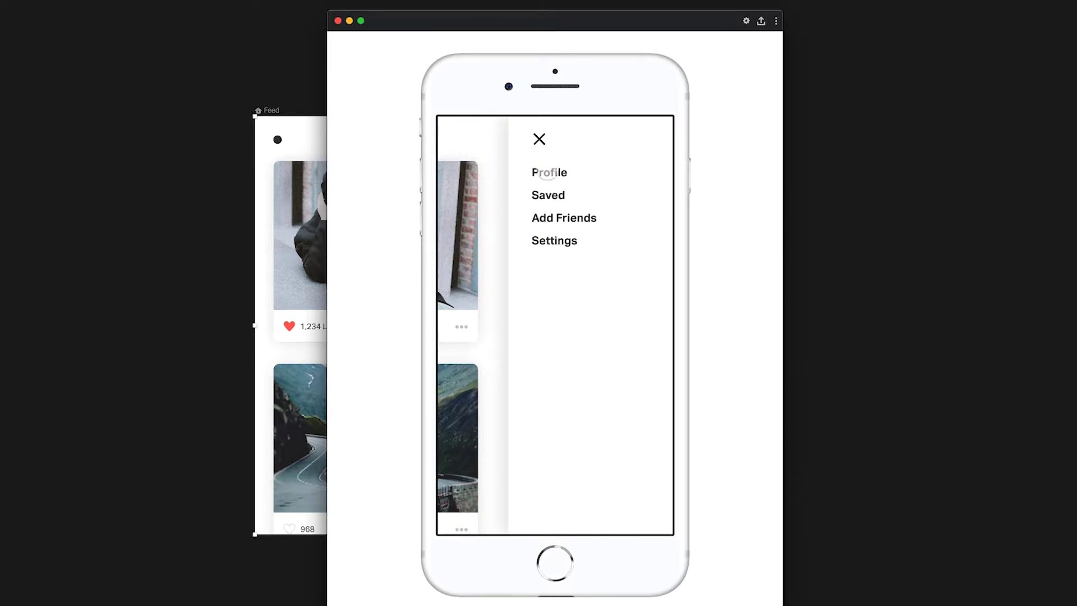
{"action": "left_click", "coordinate": [539, 139]}
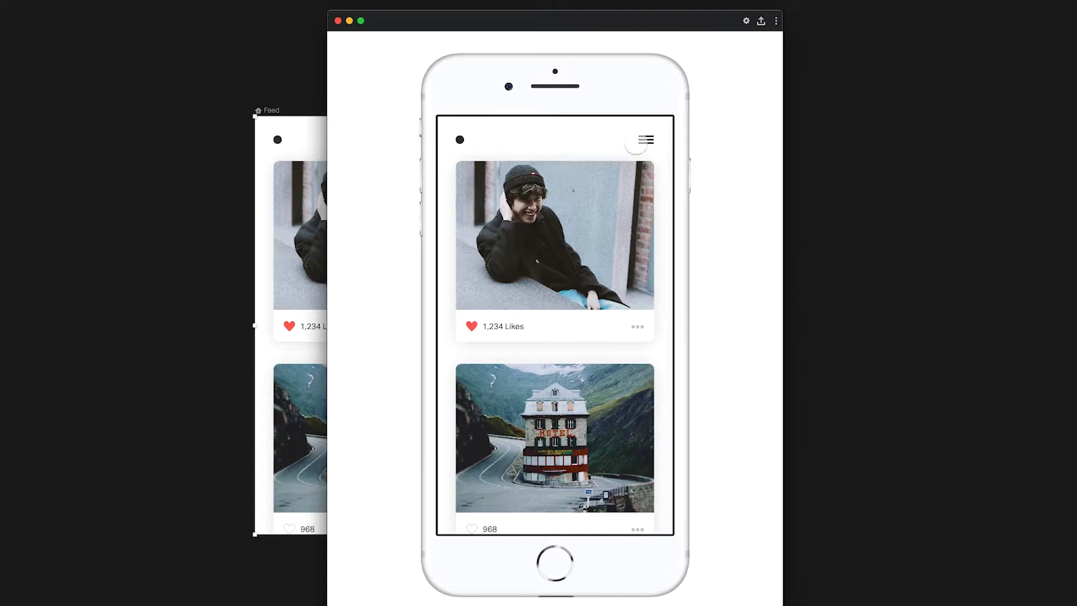
{"action": "left_click", "coordinate": [645, 141]}
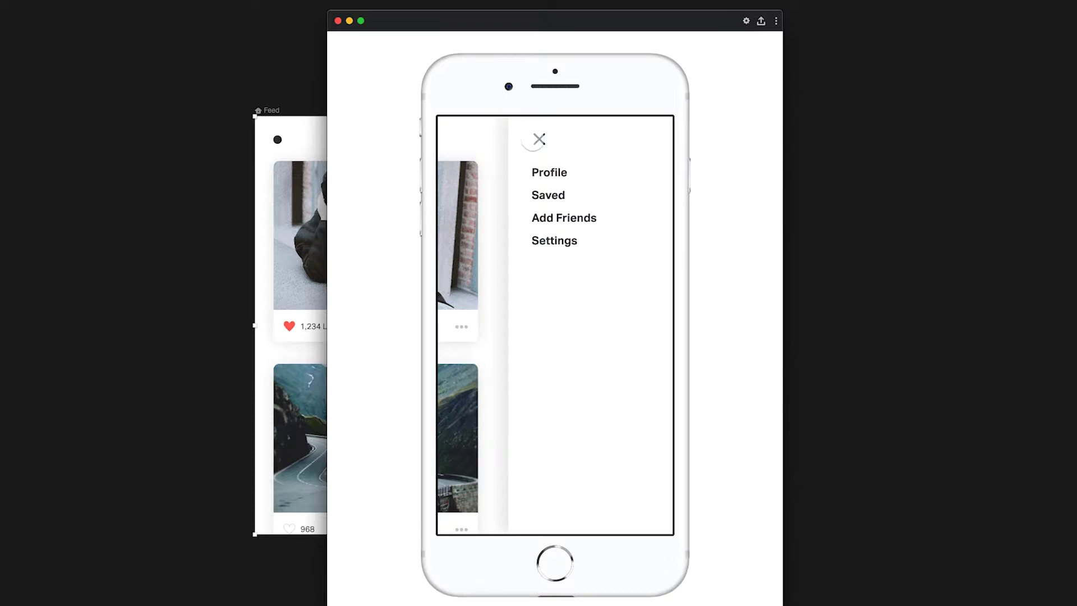
{"action": "left_click", "coordinate": [539, 139]}
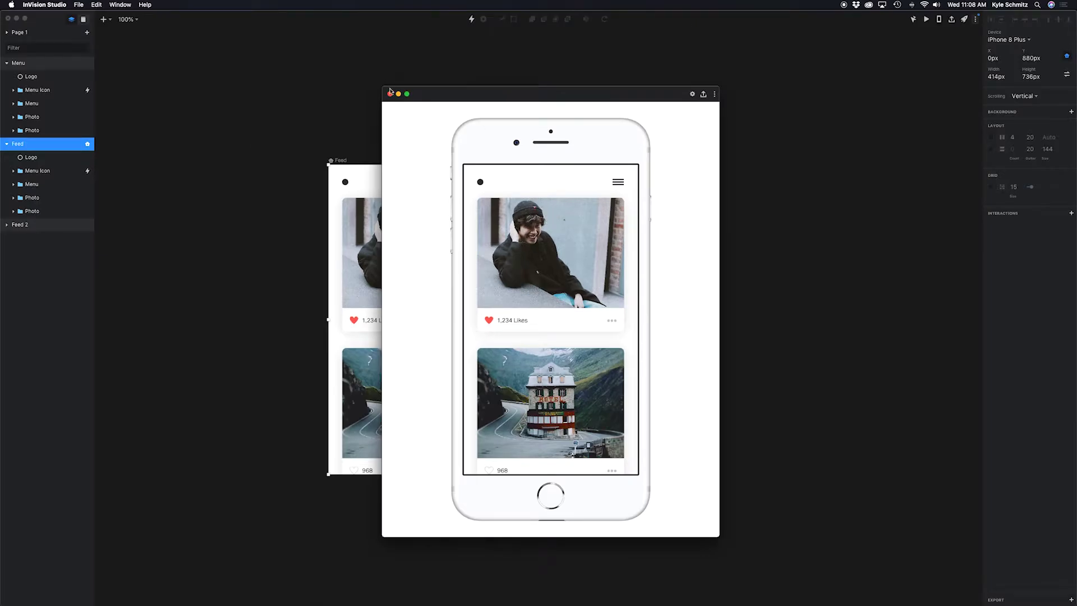
- Close the preview and pan down until the Feed 2 artboard is centred in view
{"action": "left_click", "coordinate": [338, 21]}
{"action": "scroll", "coordinate": [555, 170], "scroll_direction": "down", "scroll_amount": 5}
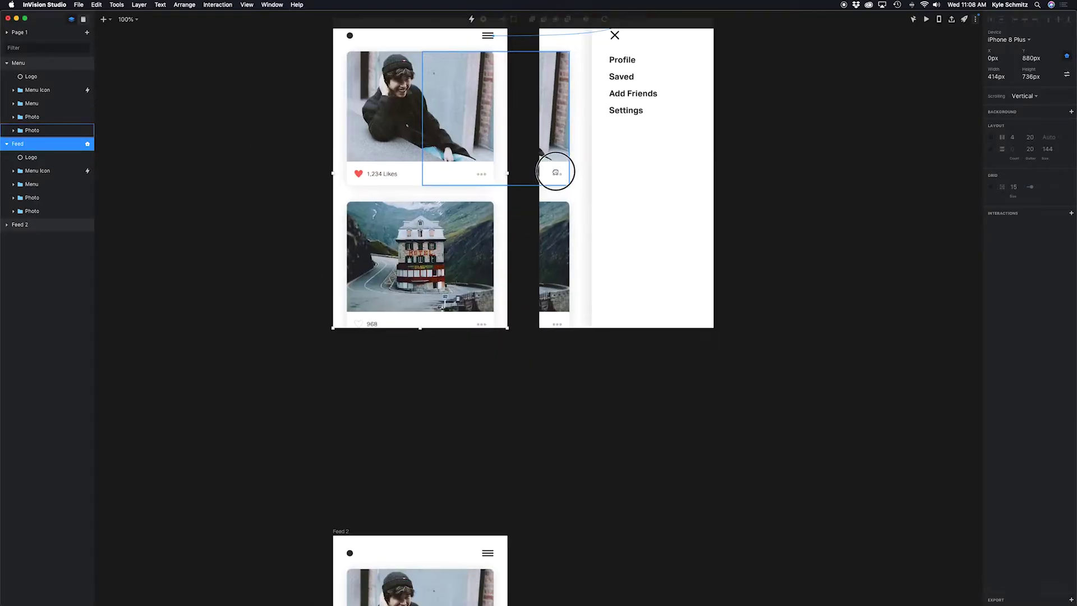
{"action": "left_click_drag", "start_coordinate": [511, 371], "coordinate": [555, 204]}
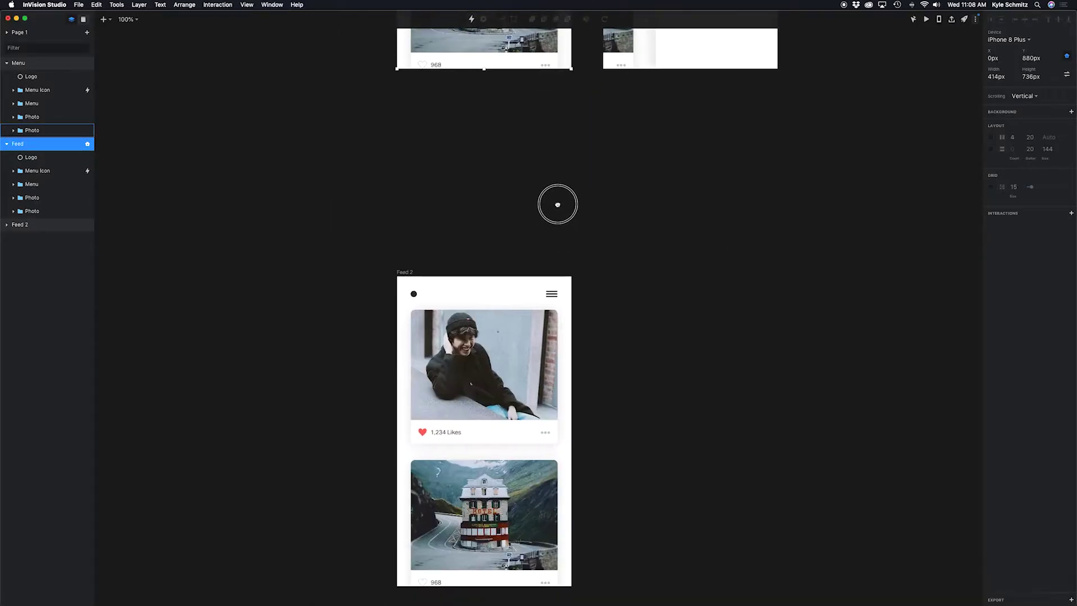
{"action": "left_click_drag", "start_coordinate": [626, 439], "coordinate": [615, 360]}
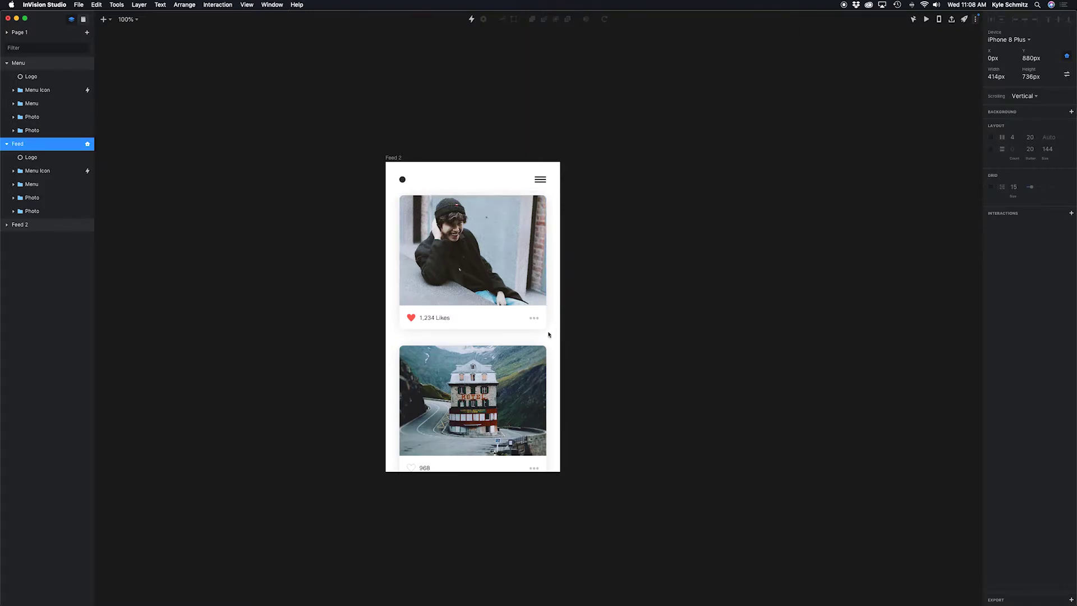
- Select the Feed 2 artboard and expand its layers in the Layers panel
{"action": "left_click", "coordinate": [397, 158]}
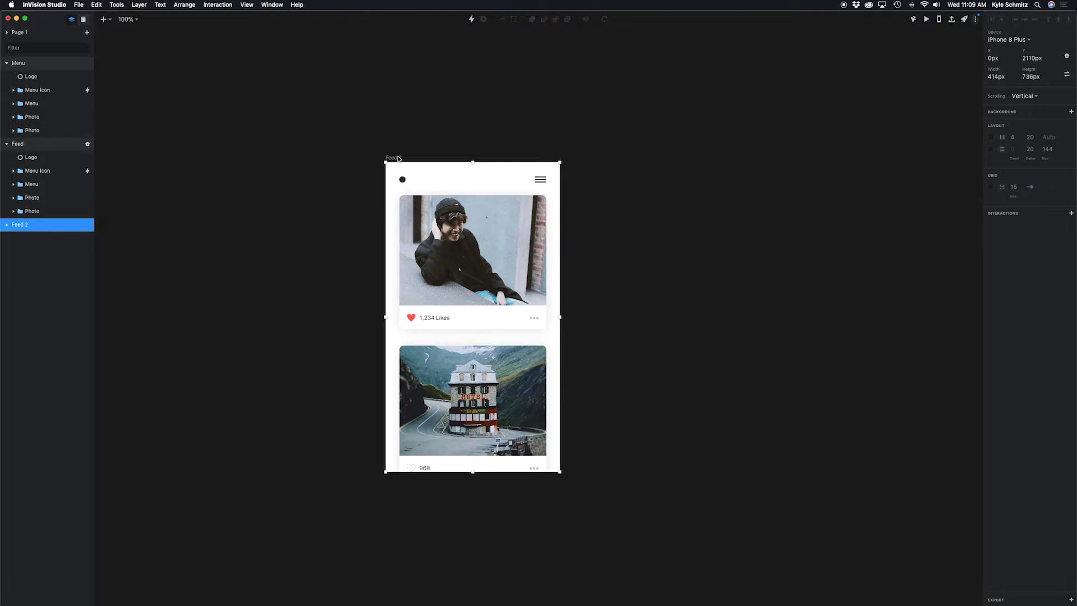
{"action": "left_click", "coordinate": [7, 63]}
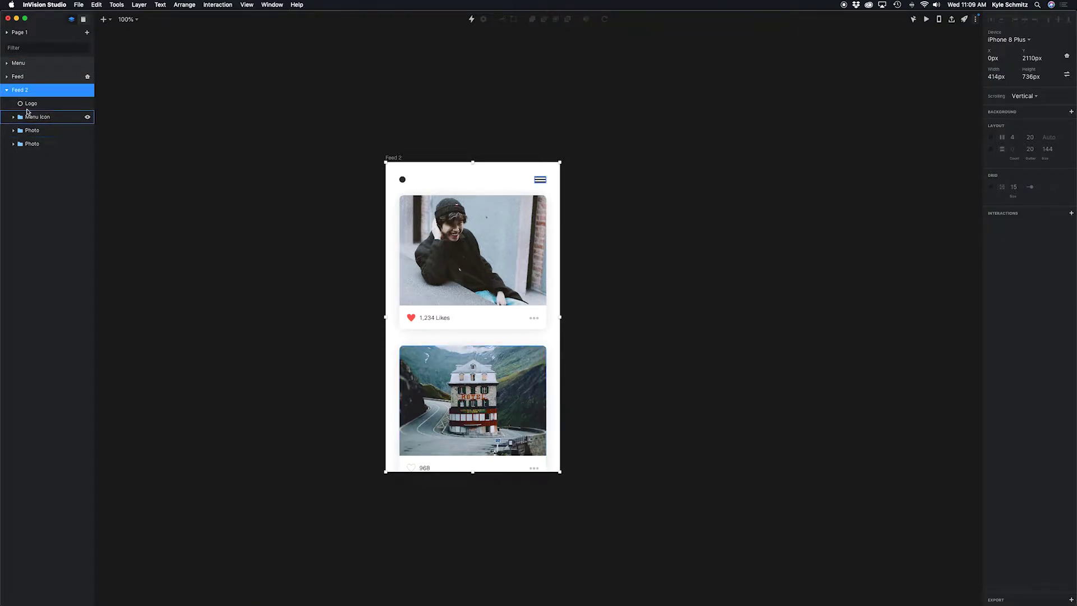
{"action": "left_click", "coordinate": [40, 132]}
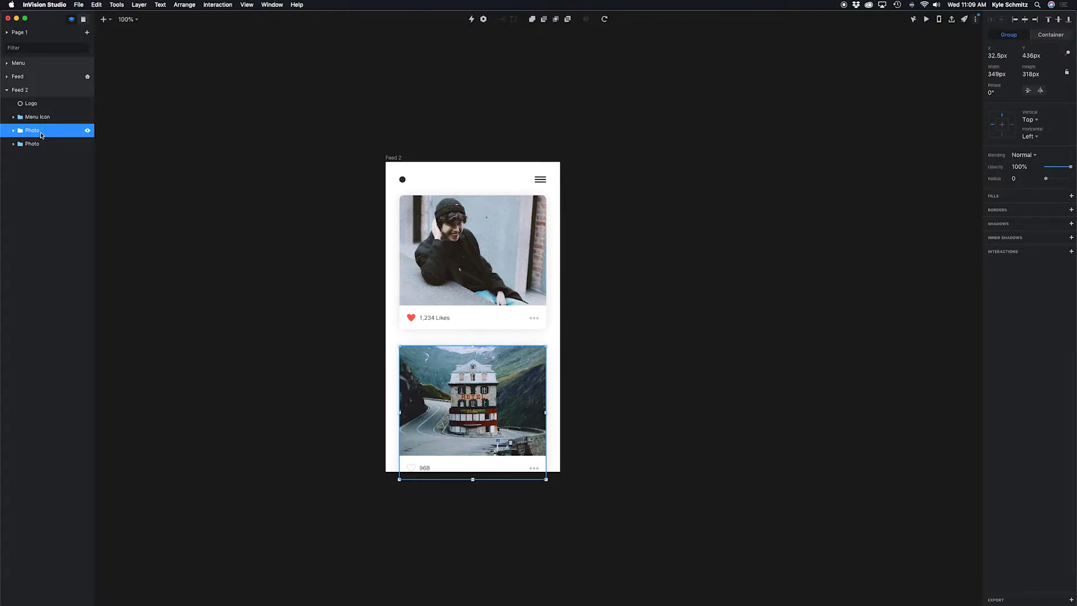
{"action": "left_click", "coordinate": [430, 138]}
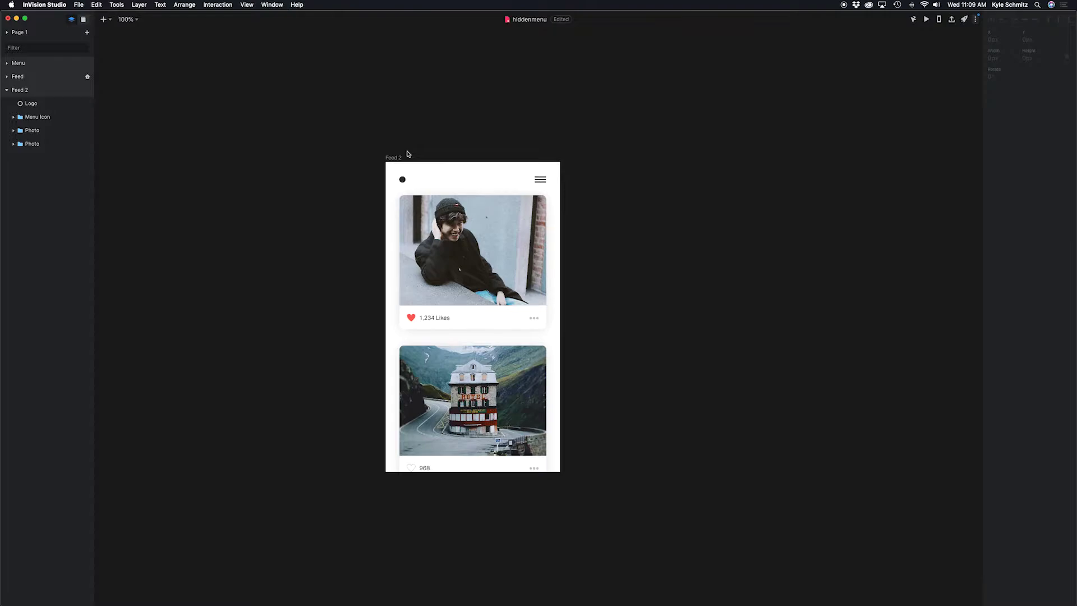
{"action": "left_click", "coordinate": [408, 155]}
- Duplicate Feed 2 as a new artboard to its right named 'Menu 2'
{"action": "left_click_drag", "start_coordinate": [394, 158], "coordinate": [665, 160]}
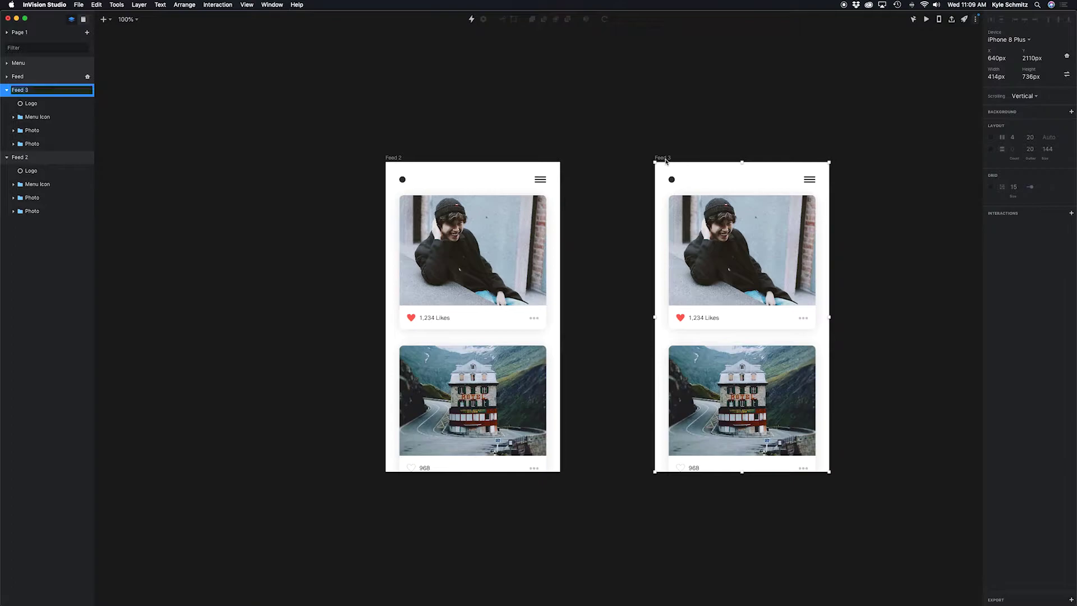
{"action": "type", "text": "Menu 2"}
{"action": "key", "text": "Return"}
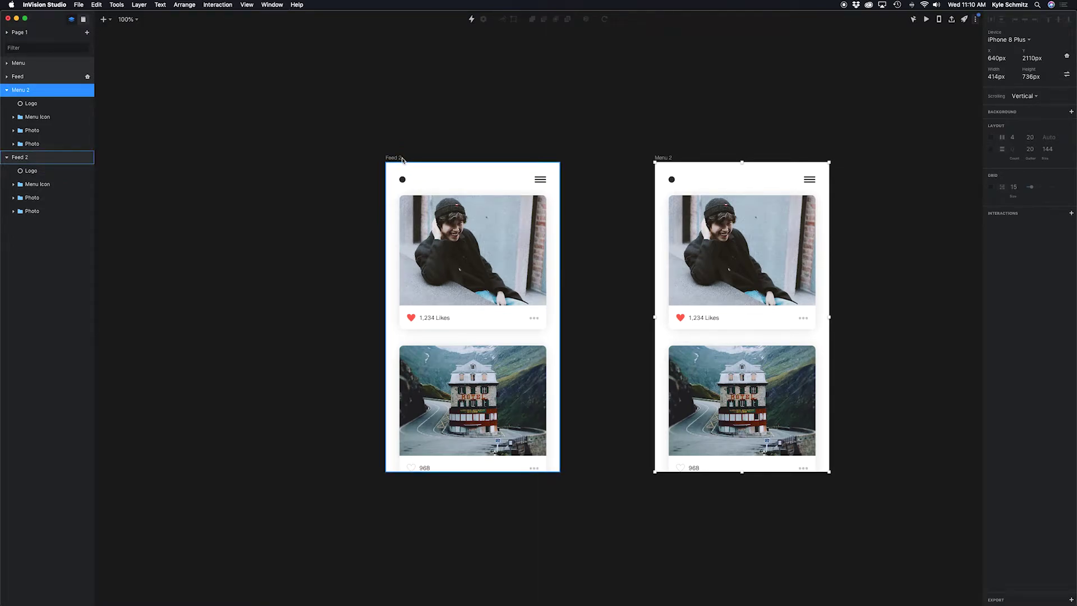
- Inspect the white menu panel and X close icon on the original Menu artboard
{"action": "key", "text": "Escape"}
{"action": "left_click_drag", "start_coordinate": [850, 265], "coordinate": [769, 266]}
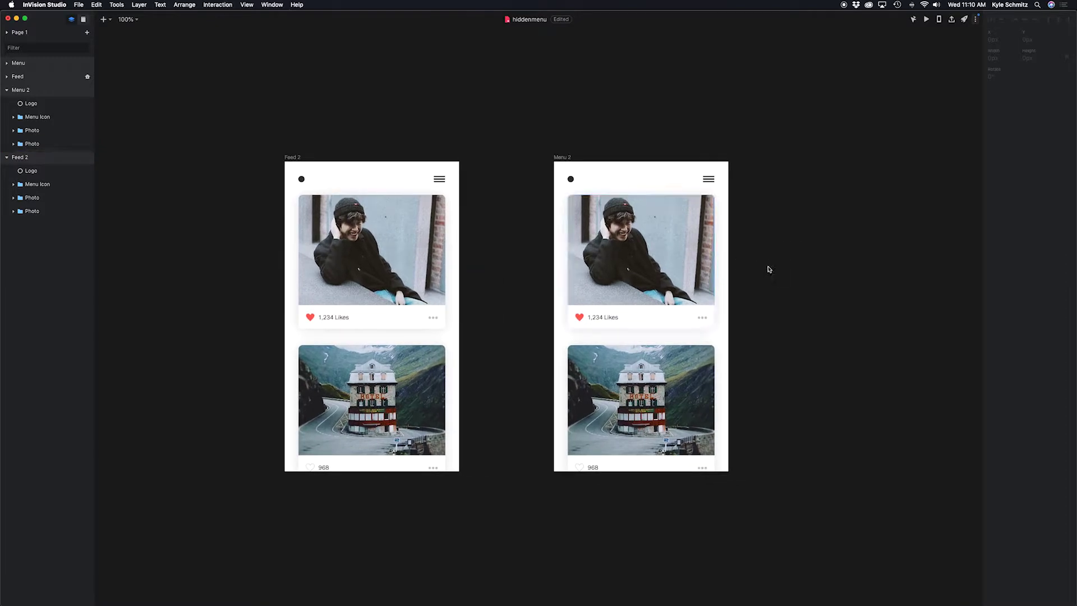
{"action": "left_click_drag", "start_coordinate": [644, 103], "coordinate": [635, 527]}
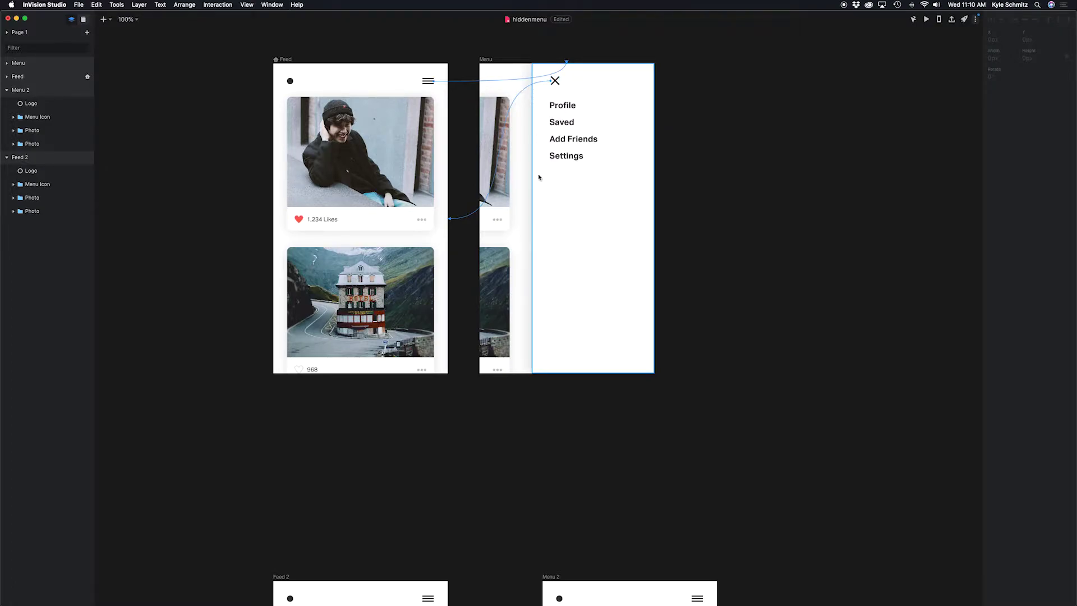
{"action": "left_click_drag", "start_coordinate": [644, 317], "coordinate": [575, 547]}
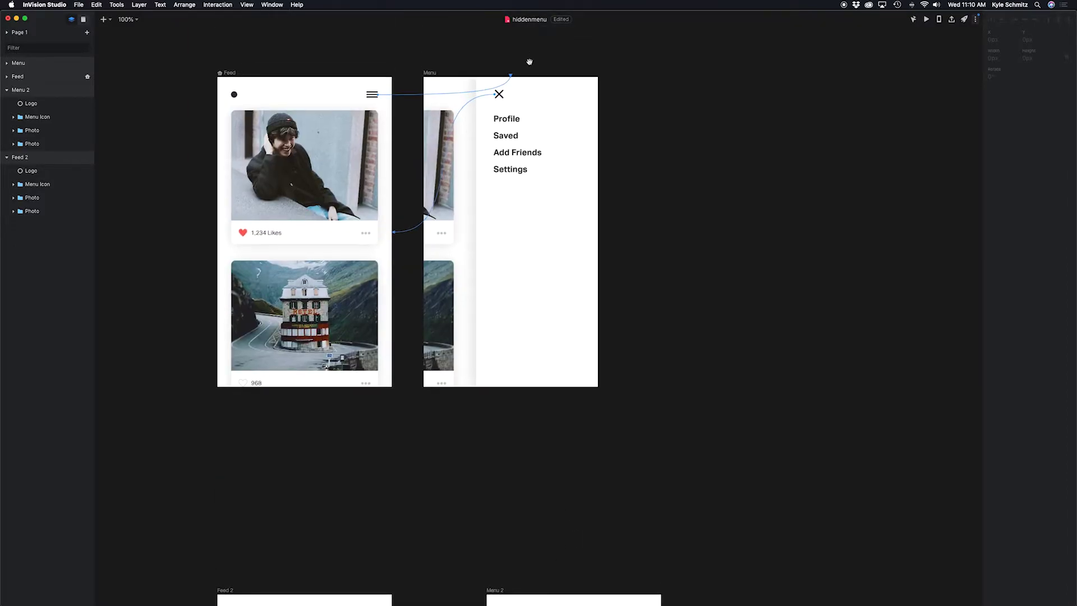
{"action": "left_click", "coordinate": [497, 99]}
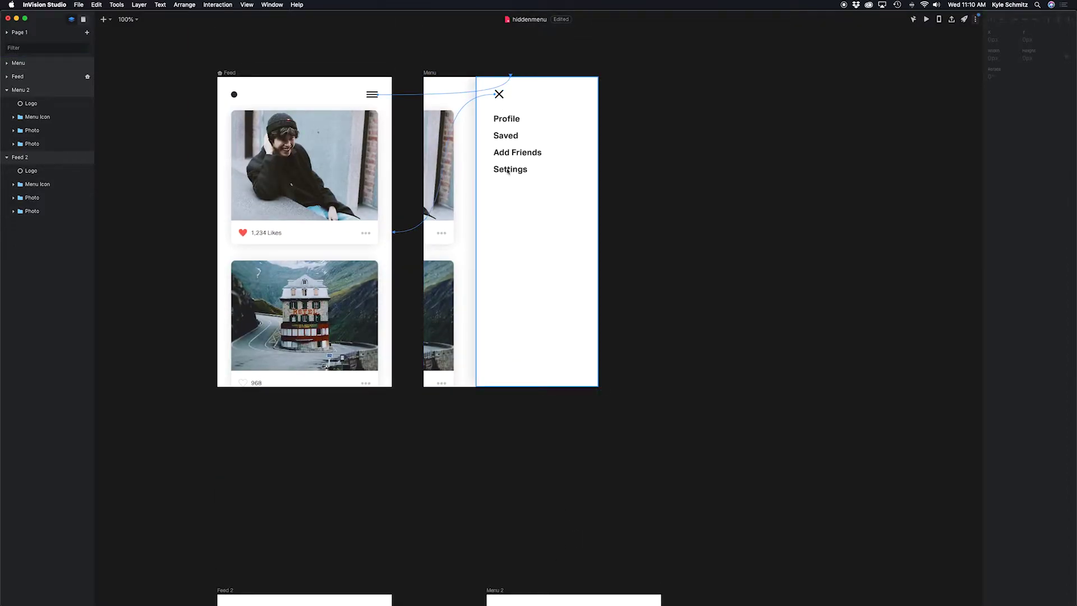
{"action": "left_click", "coordinate": [498, 95]}
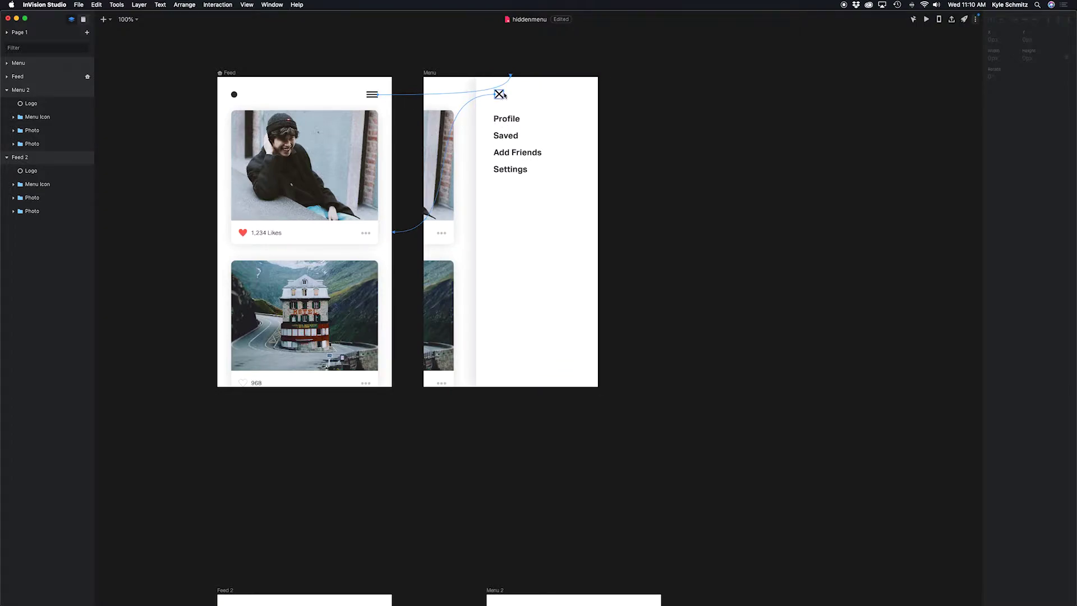
- Return to Menu 2 and select its first Photo group
{"action": "left_click_drag", "start_coordinate": [540, 368], "coordinate": [541, 131]}
{"action": "scroll", "coordinate": [561, 236], "scroll_direction": "down", "scroll_amount": 5}
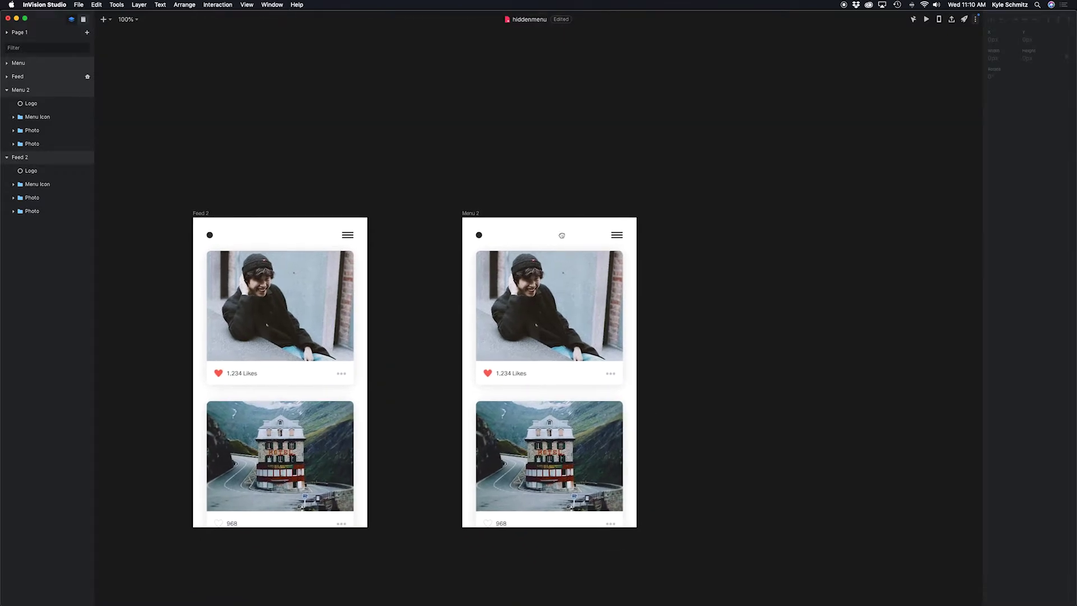
{"action": "left_click", "coordinate": [473, 214]}
{"action": "left_click", "coordinate": [473, 213]}
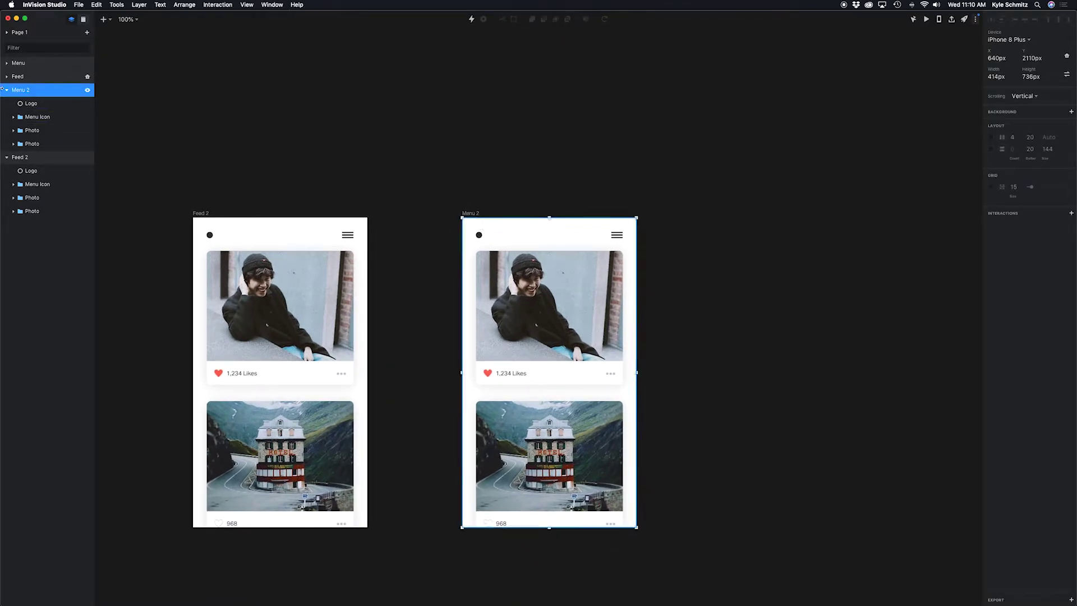
{"action": "left_click", "coordinate": [33, 129]}
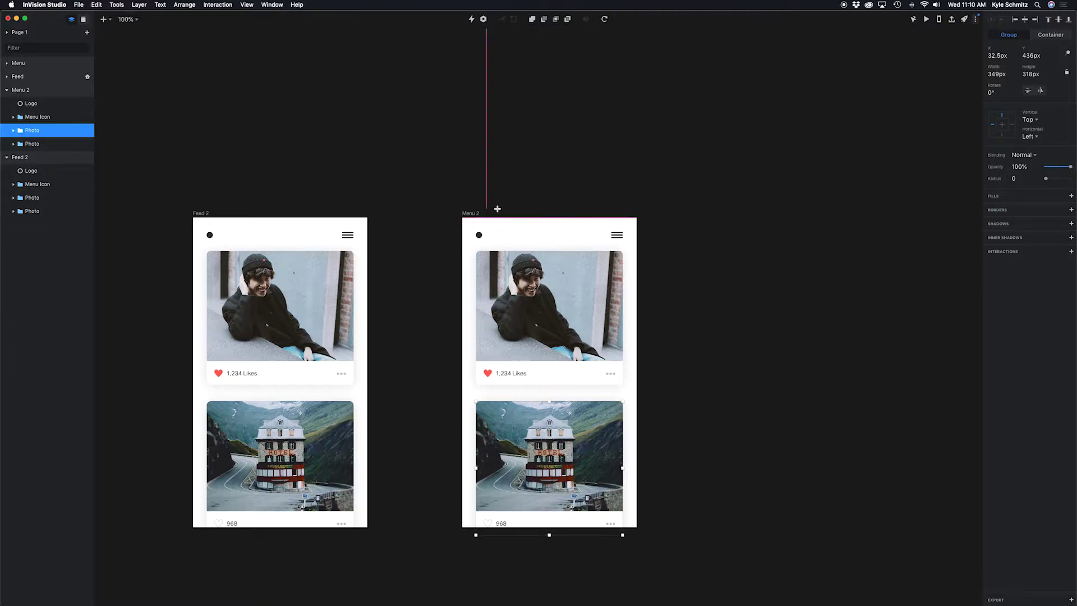
- Draw a white-filled rectangle covering the right side of Menu 2
{"action": "left_click_drag", "start_coordinate": [513, 217], "coordinate": [637, 526]}
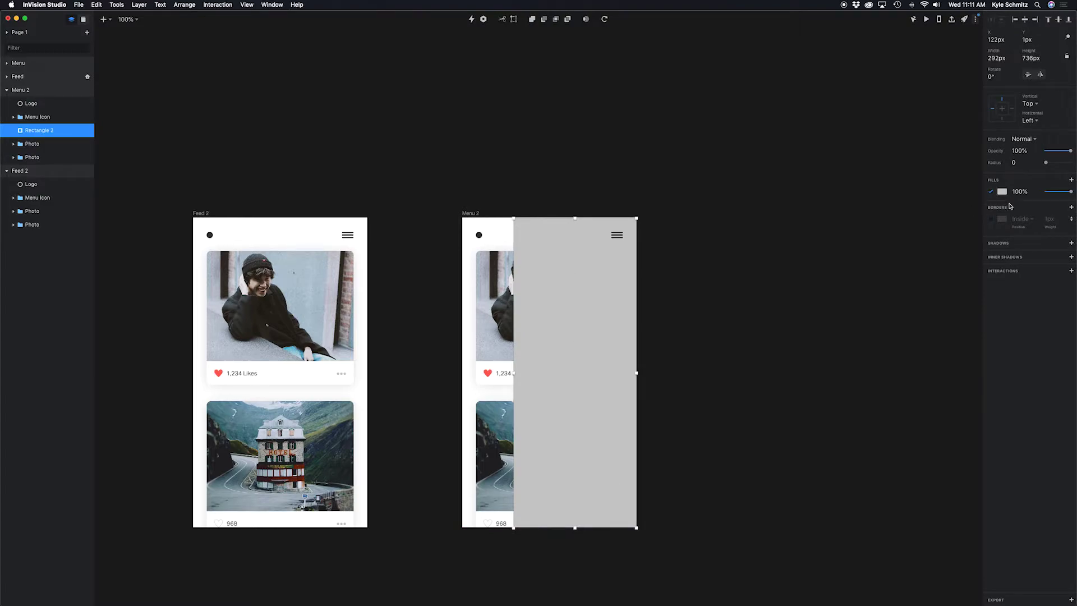
{"action": "left_click", "coordinate": [1001, 191]}
{"action": "left_click_drag", "start_coordinate": [994, 235], "coordinate": [977, 204]}
{"action": "left_click", "coordinate": [991, 234]}
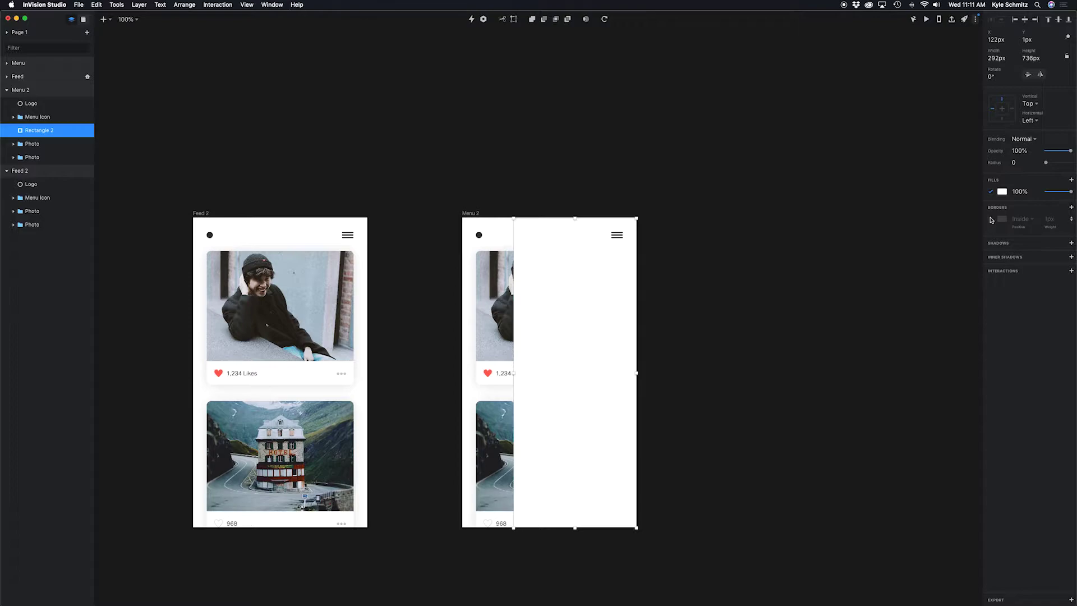
- Give the panel a shadow with blur 40, Y 0, X -4 and 10% opacity
{"action": "left_click", "coordinate": [1006, 245]}
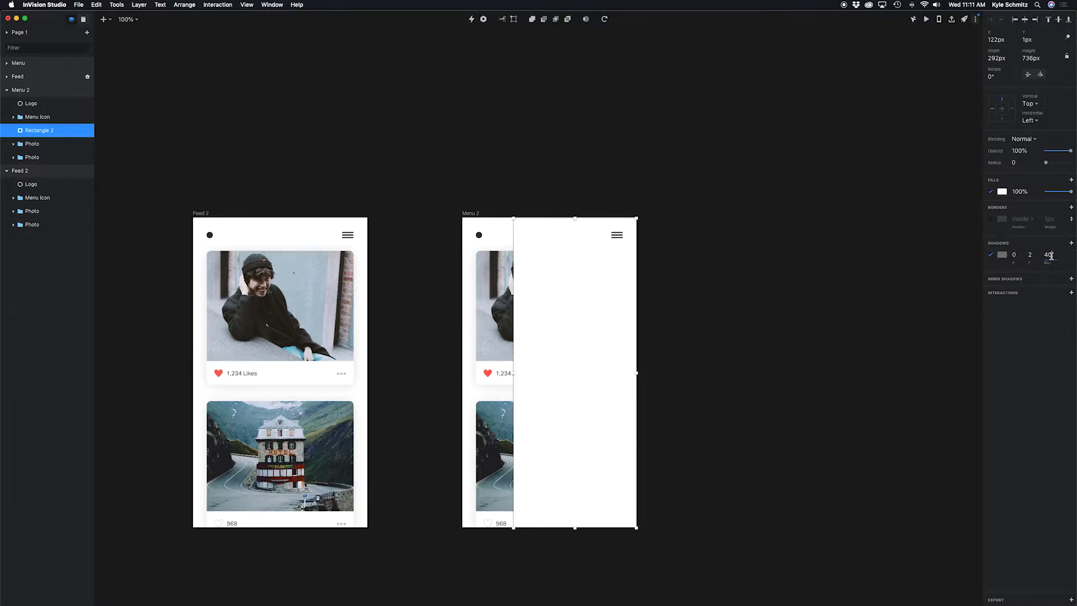
{"action": "key", "text": "shift+Tab"}
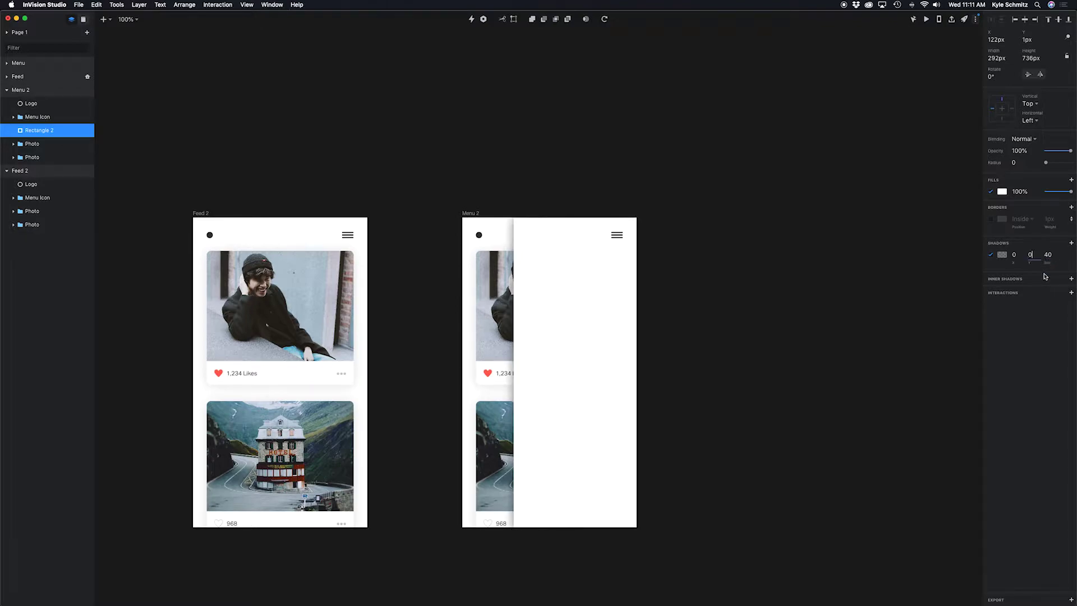
{"action": "type", "text": "0"}
{"action": "left_click", "coordinate": [1018, 256]}
{"action": "left_click", "coordinate": [1019, 256]}
{"action": "key", "text": "BackSpace"}
{"action": "type", "text": "-4"}
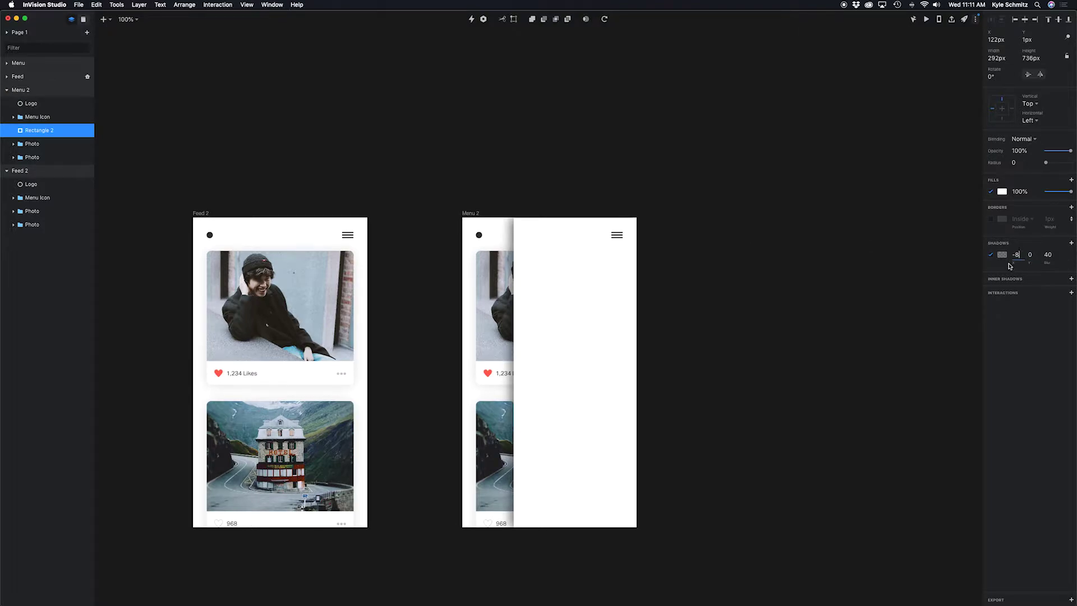
{"action": "left_click", "coordinate": [1003, 255]}
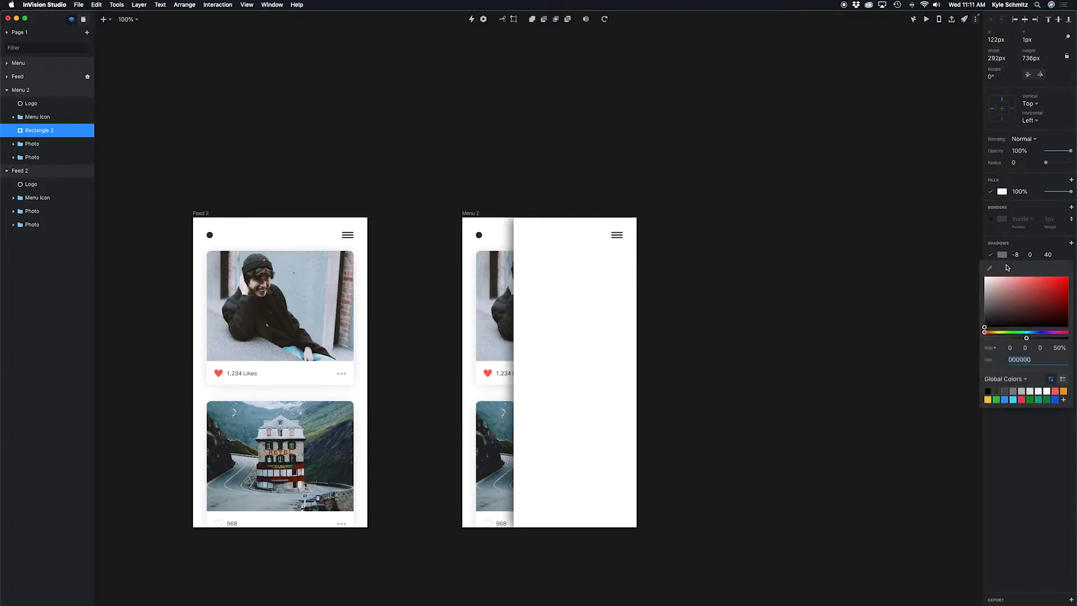
{"action": "left_click_drag", "start_coordinate": [1026, 337], "coordinate": [994, 338]}
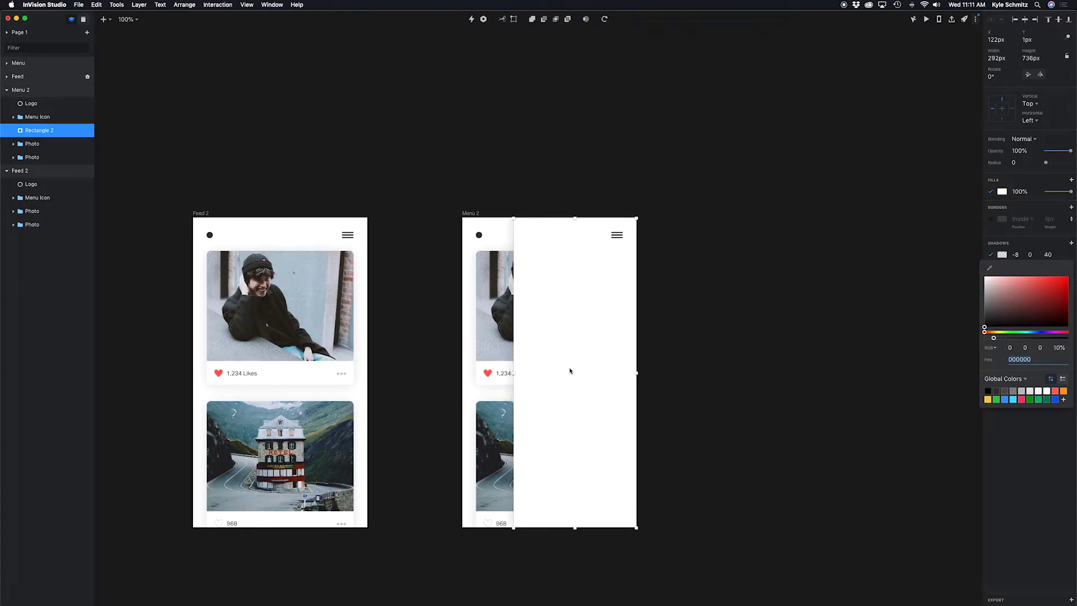
{"action": "key", "text": "Escape"}
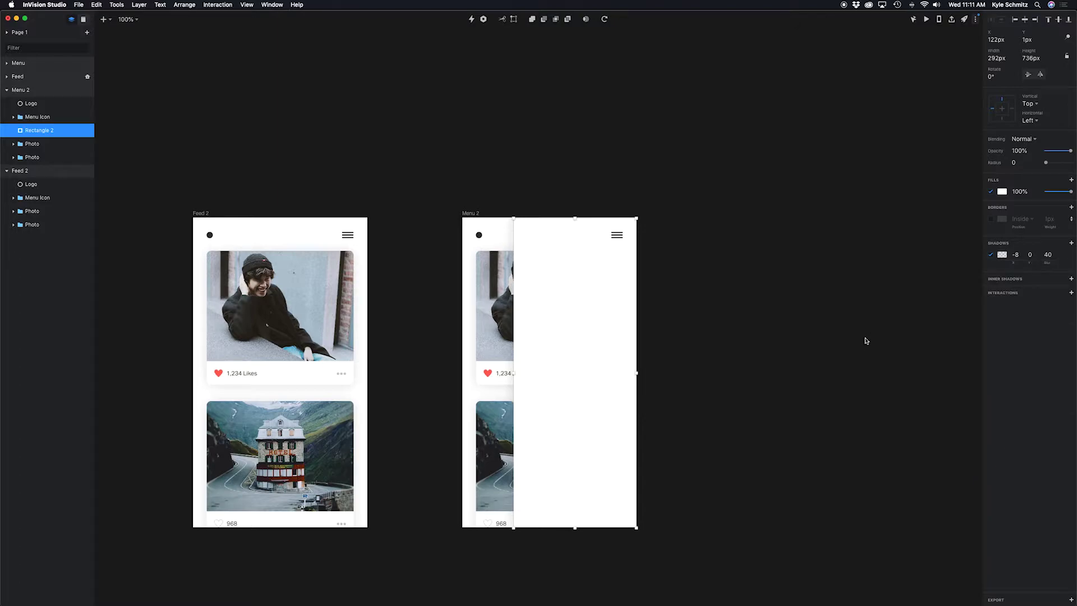
{"action": "left_click", "coordinate": [865, 340]}
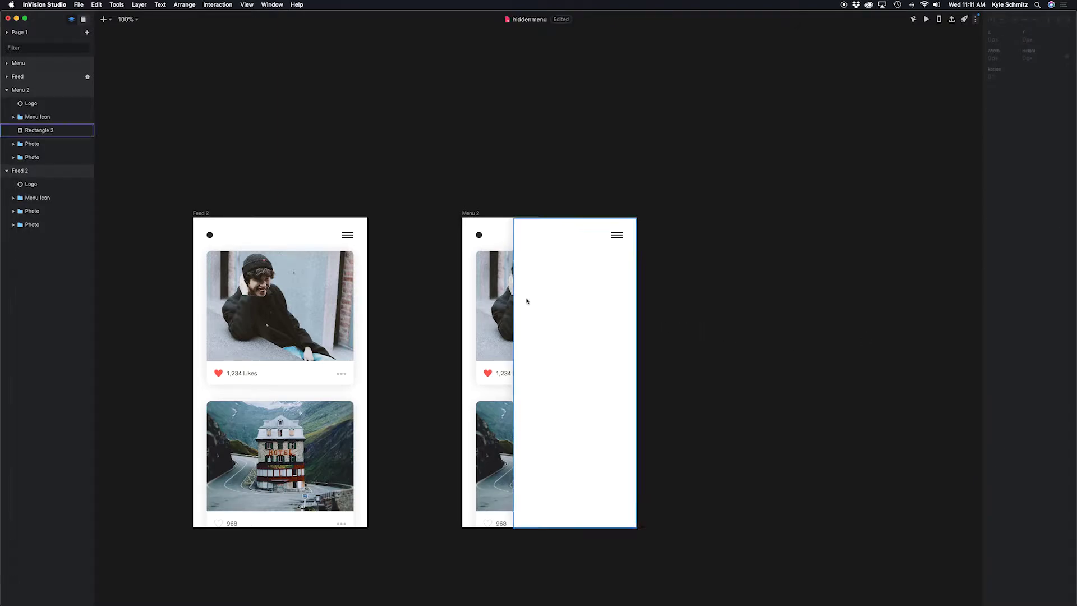
- Rename the white panel layer to 'Menu BG'
{"action": "left_click", "coordinate": [39, 132]}
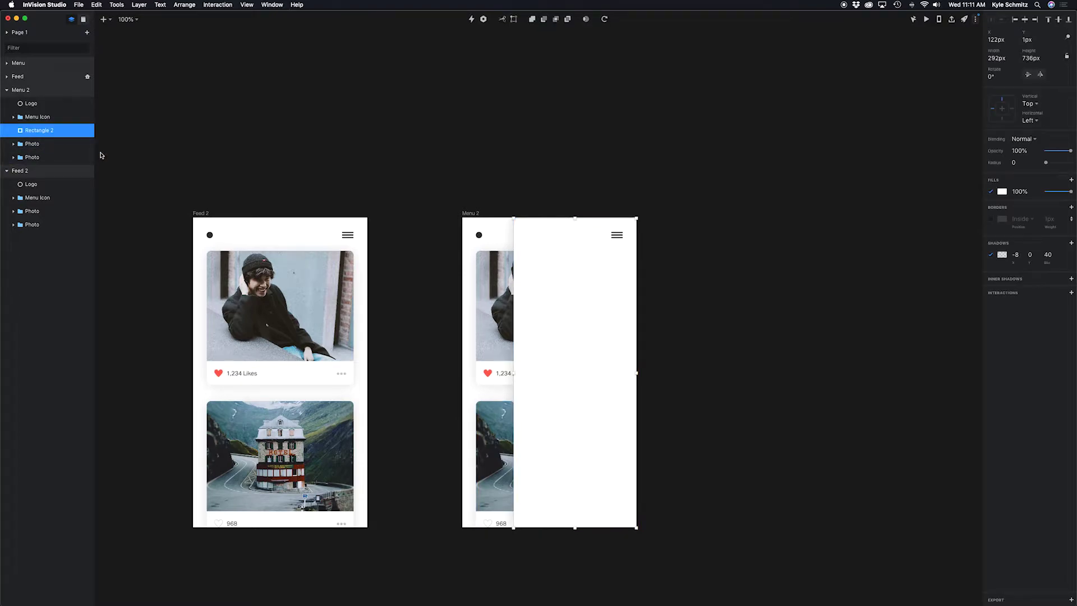
{"action": "key", "text": "super+r"}
{"action": "type", "text": "Menu"}
{"action": "key", "text": "Return"}
{"action": "left_click", "coordinate": [650, 270]}
- Add a text block on the panel listing Profile, Saved, Add Friends and Settings on separate lines
{"action": "key", "text": "t"}
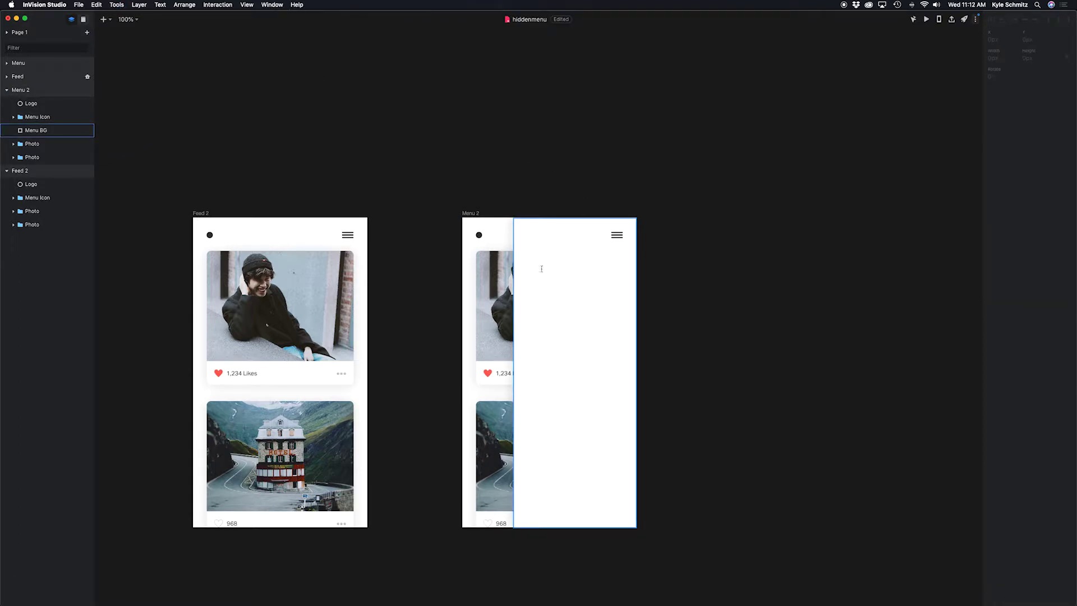
{"action": "left_click", "coordinate": [534, 268]}
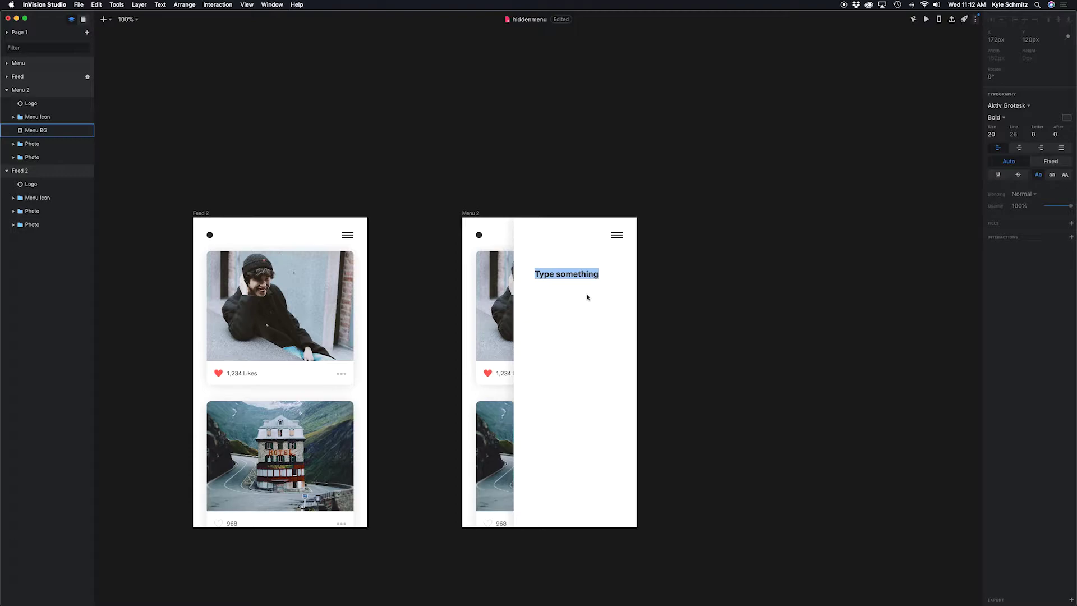
{"action": "scroll", "coordinate": [587, 297], "scroll_direction": "up", "scroll_amount": 10}
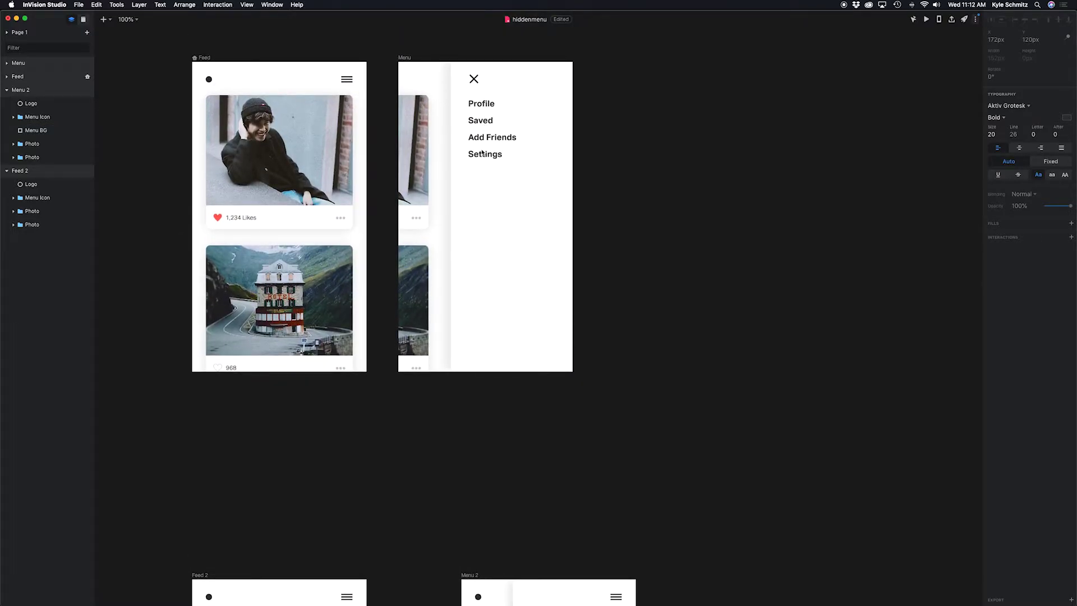
{"action": "scroll", "coordinate": [519, 226], "scroll_direction": "down", "scroll_amount": 10}
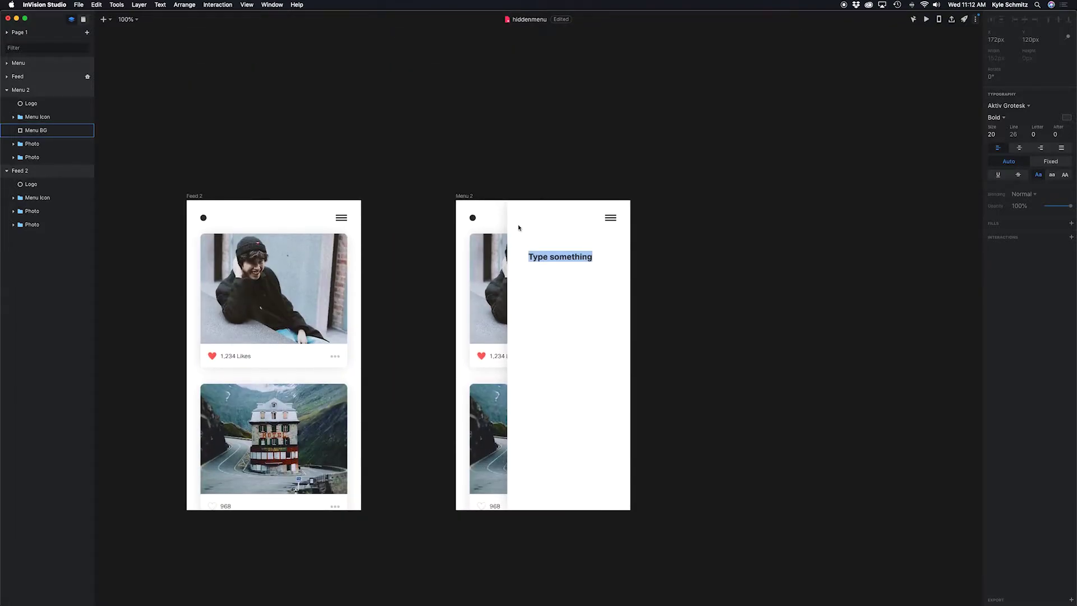
{"action": "type", "text": "Profile"}
{"action": "key", "text": "Return"}
{"action": "type", "text": "Saved"}
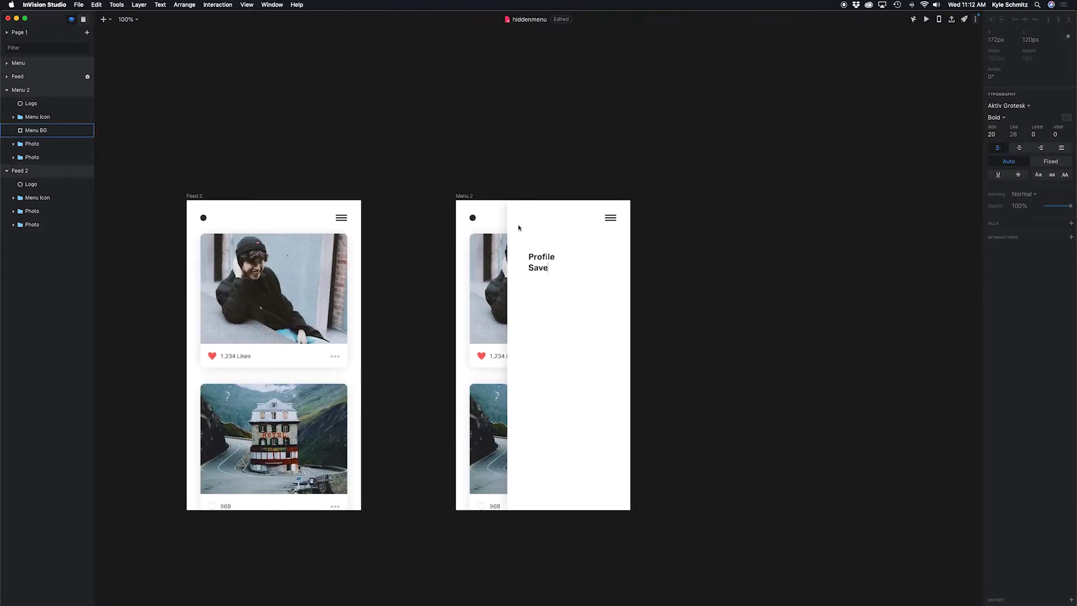
{"action": "key", "text": "Return"}
{"action": "type", "text": "Add Friends"}
{"action": "key", "text": "Return"}
{"action": "type", "text": "Settings"}
{"action": "key", "text": "Escape"}
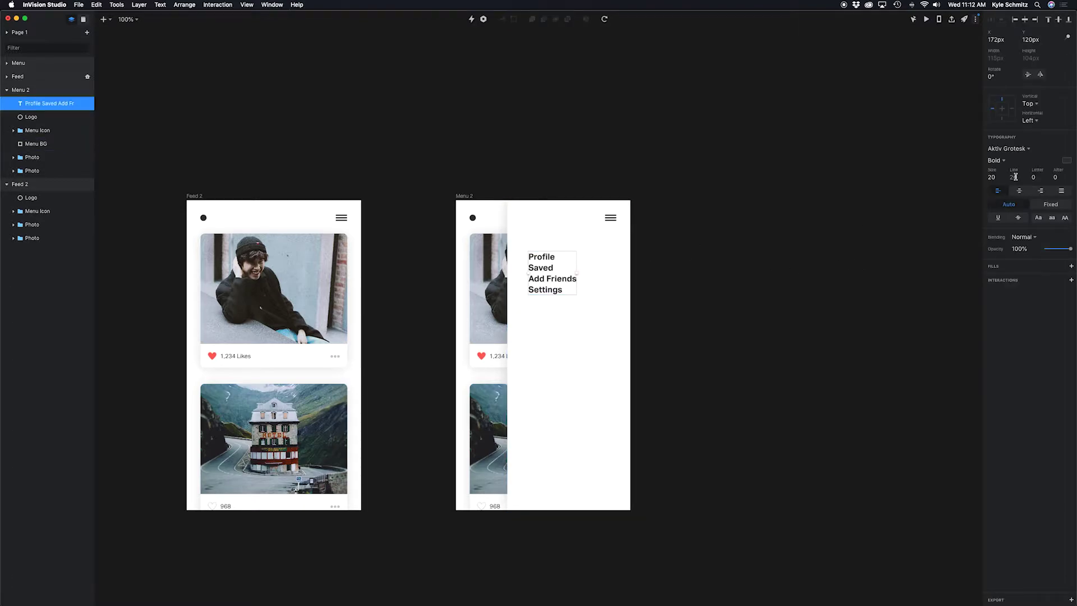
{"action": "left_click", "coordinate": [1013, 176]}
- Set the links' line height to 40, nudge them up-left, and shift Menu 2 further right
{"action": "type", "text": "32"}
{"action": "key", "text": "Up"}
{"action": "key", "text": "Up"}
{"action": "key", "text": "Up"}
{"action": "key", "text": "Up"}
{"action": "key", "text": "Up"}
{"action": "key", "text": "Up"}
{"action": "key", "text": "Up"}
{"action": "key", "text": "Up"}
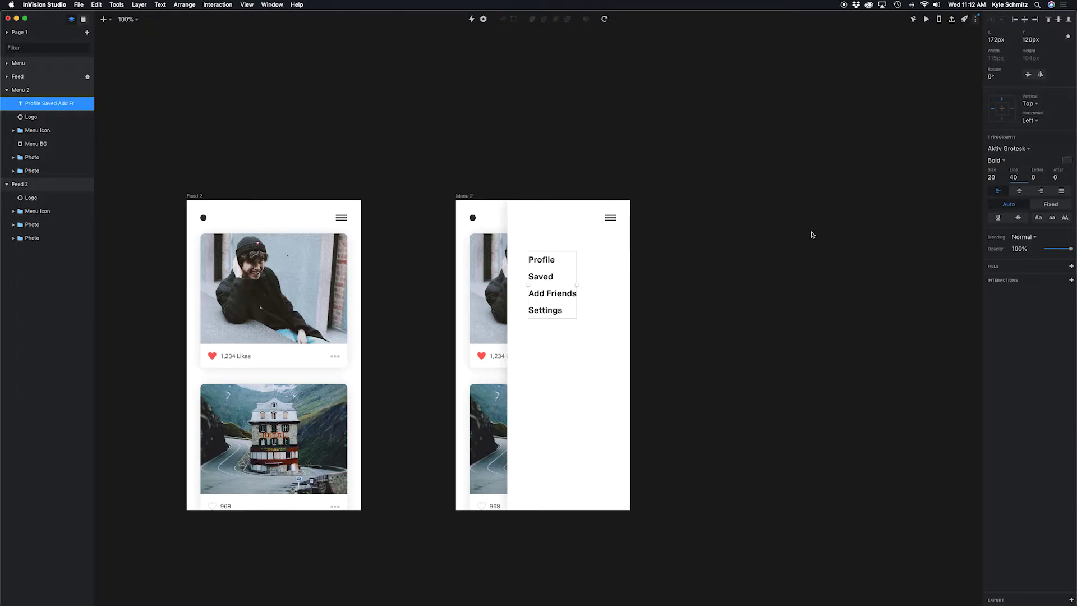
{"action": "left_click", "coordinate": [539, 301]}
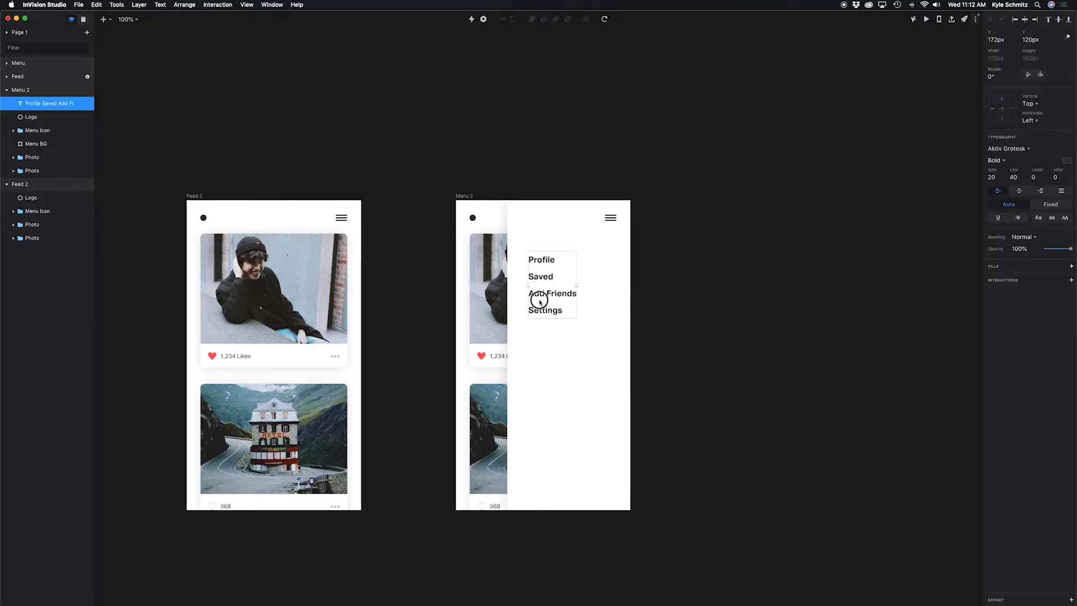
{"action": "left_click_drag", "start_coordinate": [539, 301], "coordinate": [538, 300]}
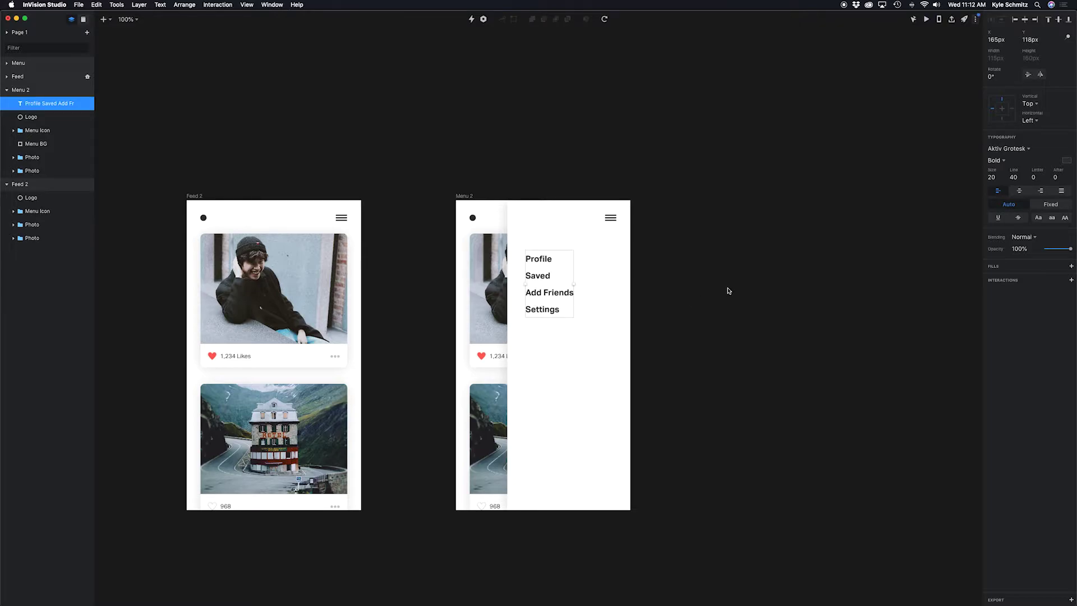
{"action": "left_click", "coordinate": [729, 290]}
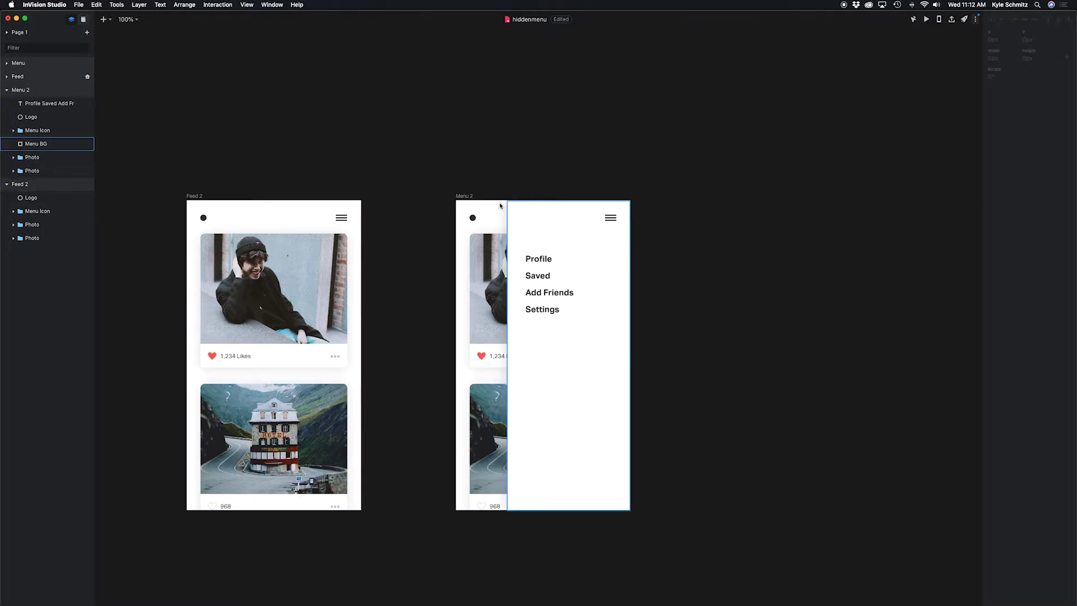
{"action": "left_click_drag", "start_coordinate": [481, 197], "coordinate": [644, 201]}
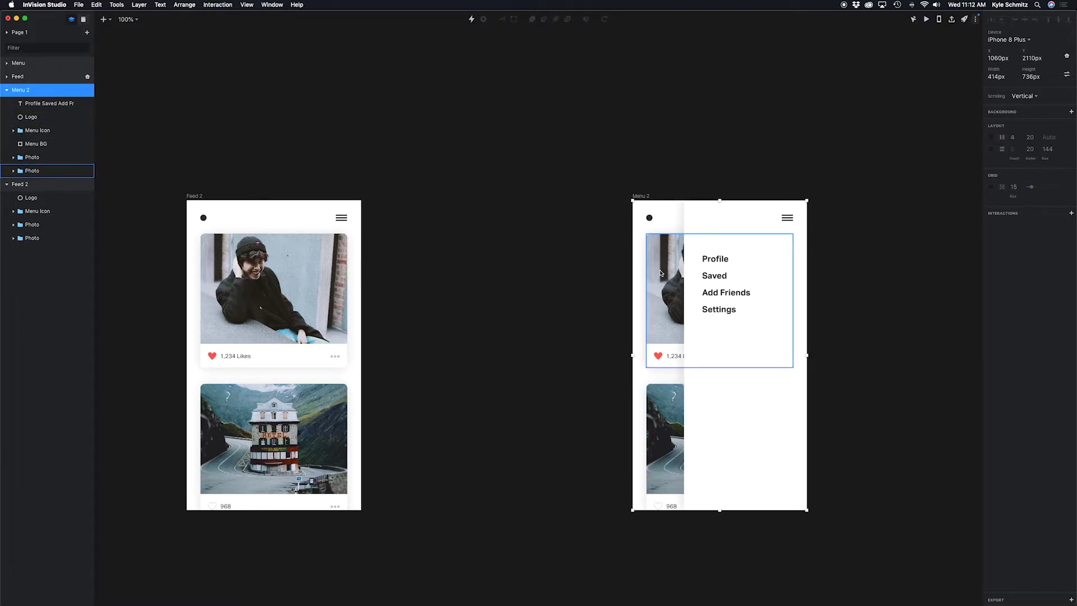
- Drag the logo and both photo cards left, partly off the Menu 2 screen
{"action": "left_click", "coordinate": [649, 217]}
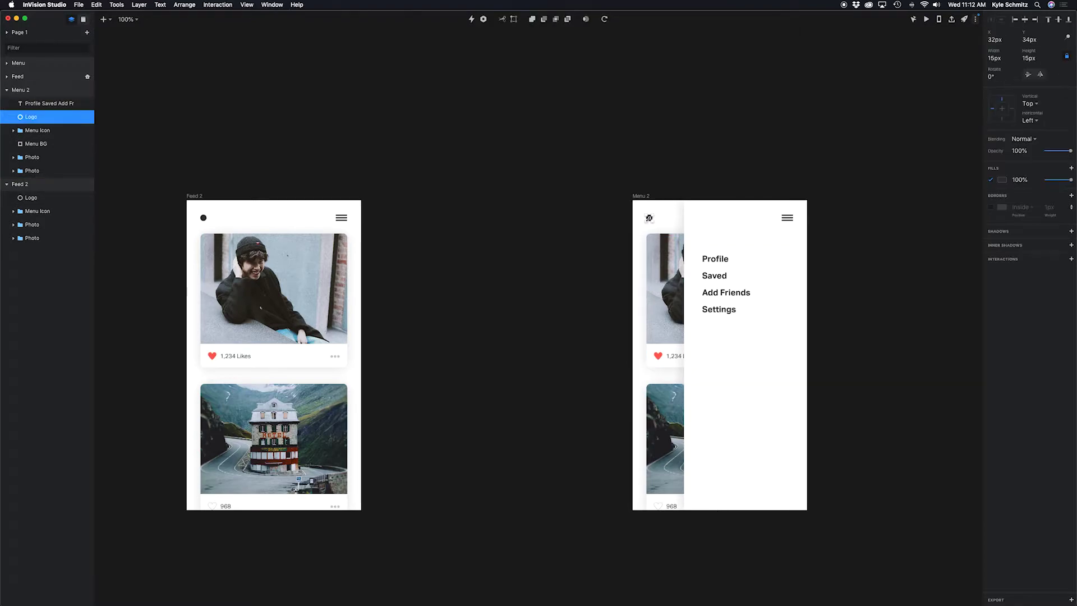
{"action": "left_click", "coordinate": [655, 336], "text": "shift"}
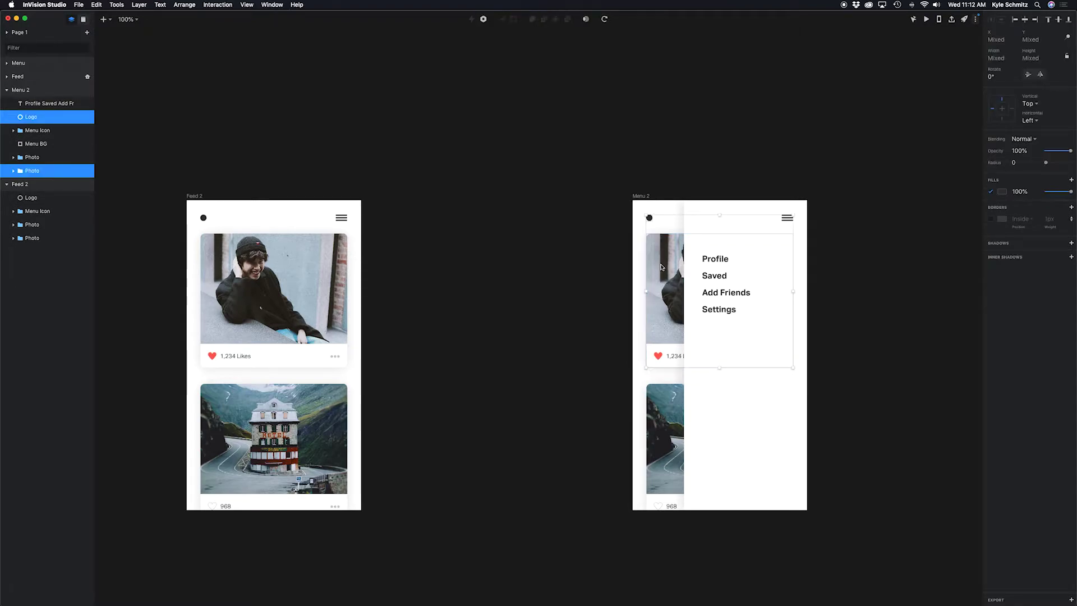
{"action": "left_click", "coordinate": [655, 386], "text": "shift"}
{"action": "left_click_drag", "start_coordinate": [673, 311], "coordinate": [553, 308]}
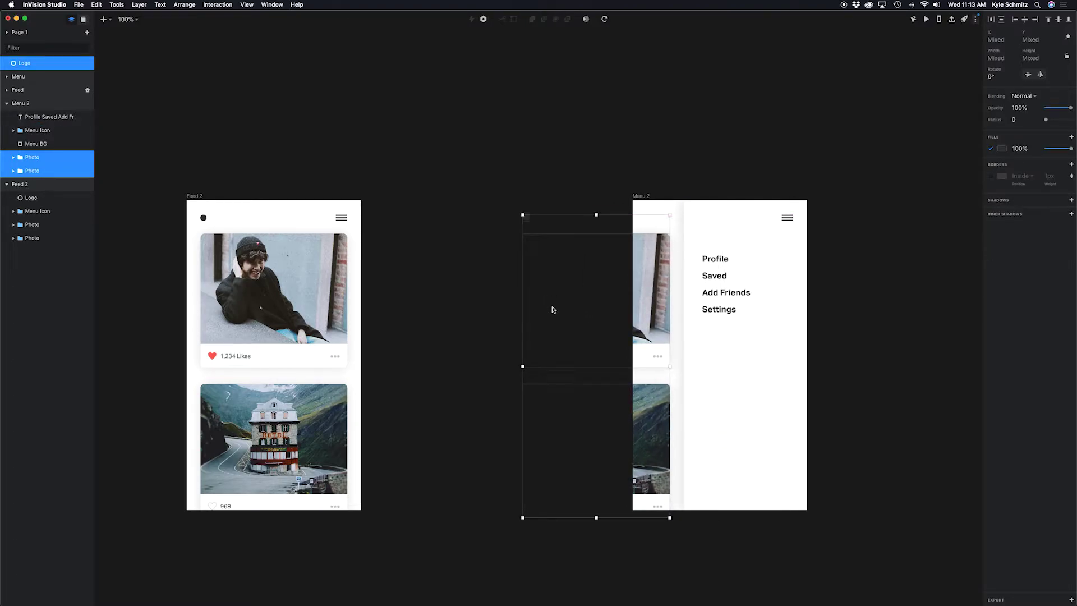
{"action": "left_click", "coordinate": [493, 267]}
{"action": "left_click", "coordinate": [527, 220]}
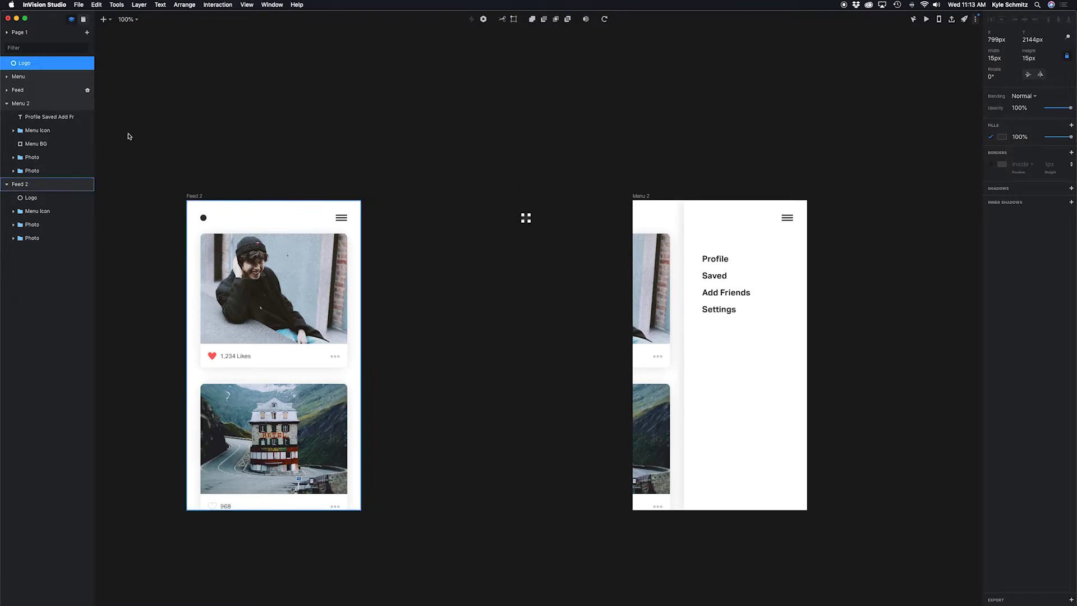
{"action": "left_click", "coordinate": [584, 147]}
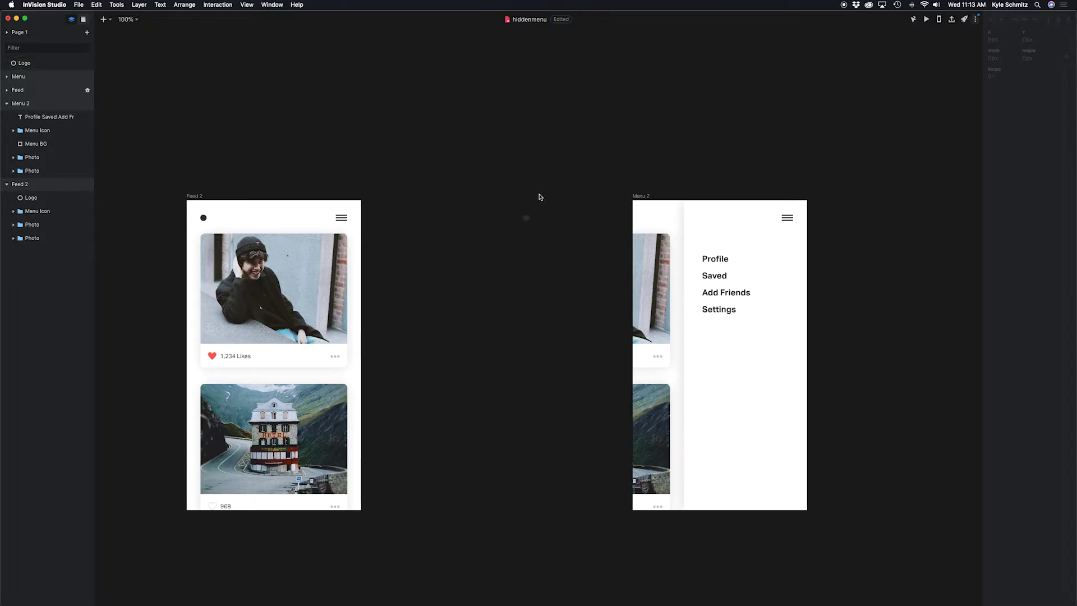
- Move the Logo layer back inside Menu 2 in the Layers panel
{"action": "left_click", "coordinate": [41, 66]}
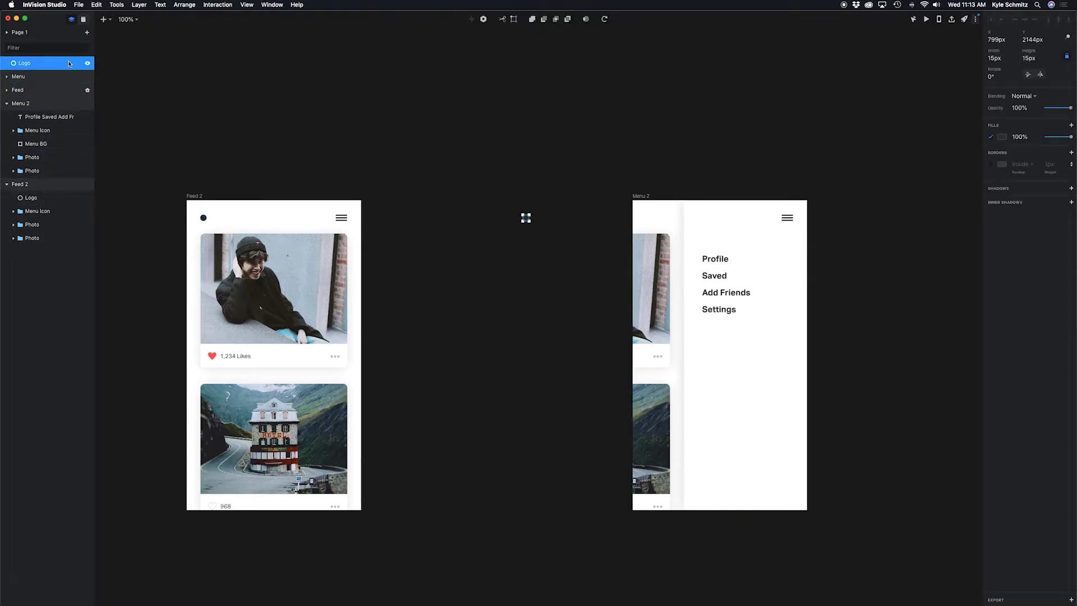
{"action": "left_click_drag", "start_coordinate": [44, 65], "coordinate": [67, 112]}
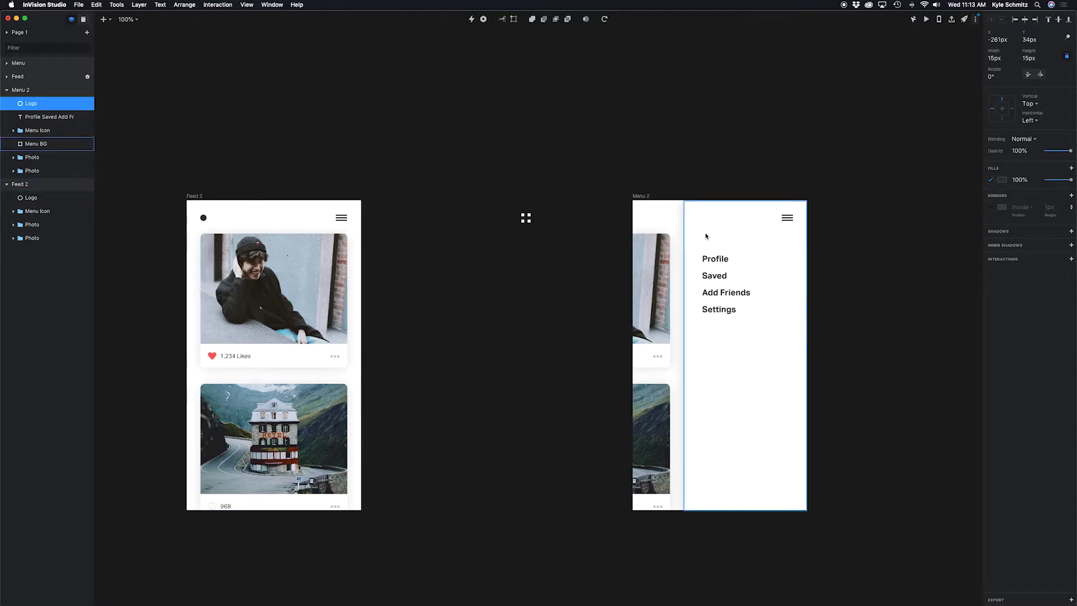
{"action": "scroll", "coordinate": [645, 240], "scroll_direction": "up", "scroll_amount": 1}
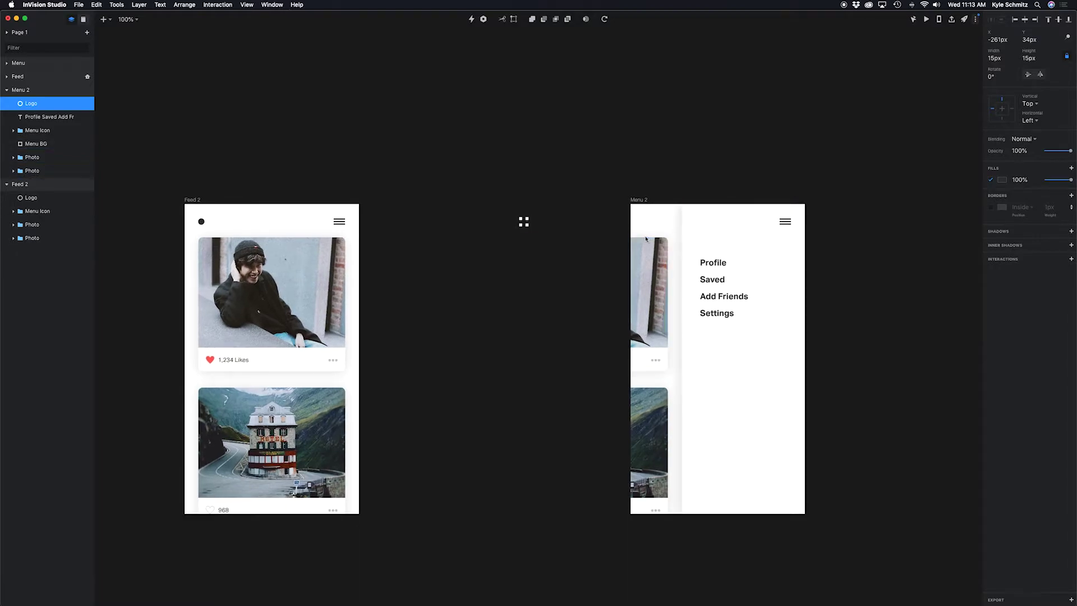
- Enlarge the hamburger Menu Icon to 27×15 px at the white panel's top-left
{"action": "left_click", "coordinate": [787, 224], "text": "shift"}
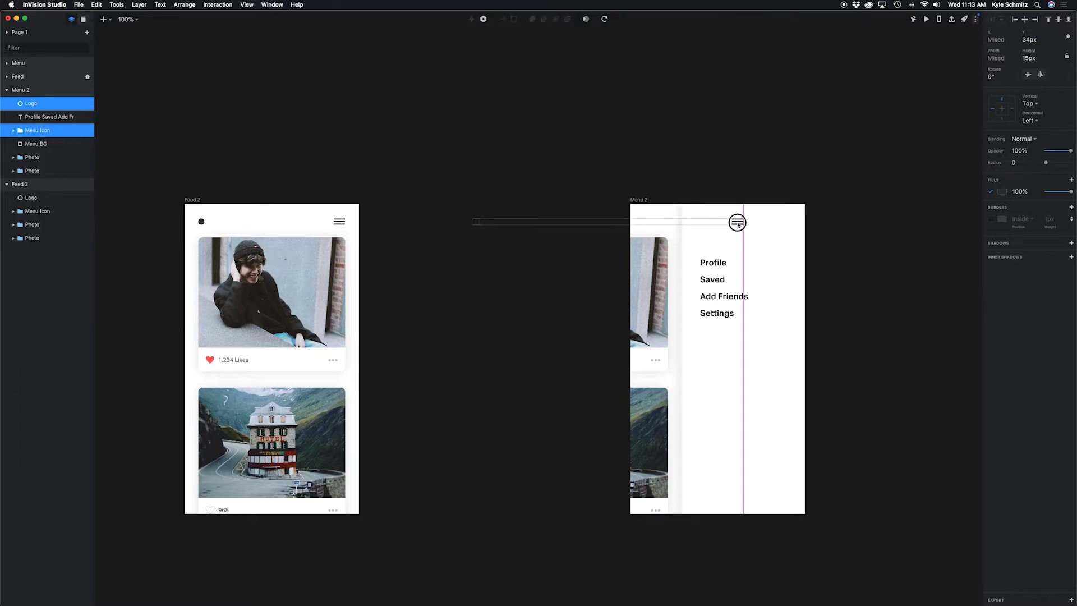
{"action": "left_click", "coordinate": [781, 205]}
{"action": "left_click", "coordinate": [784, 223]}
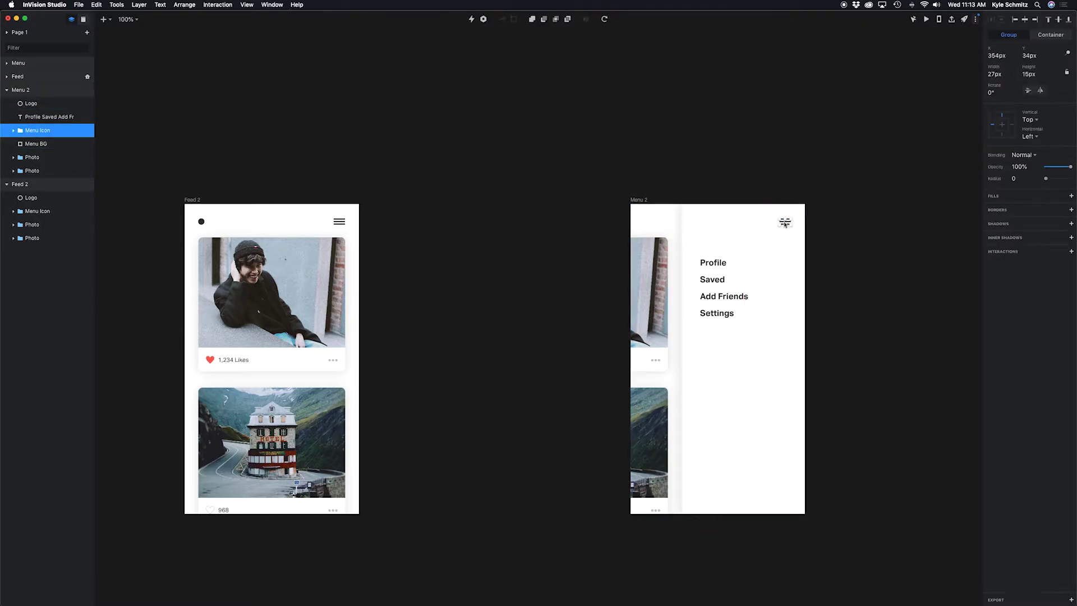
{"action": "left_click_drag", "start_coordinate": [784, 224], "coordinate": [710, 231]}
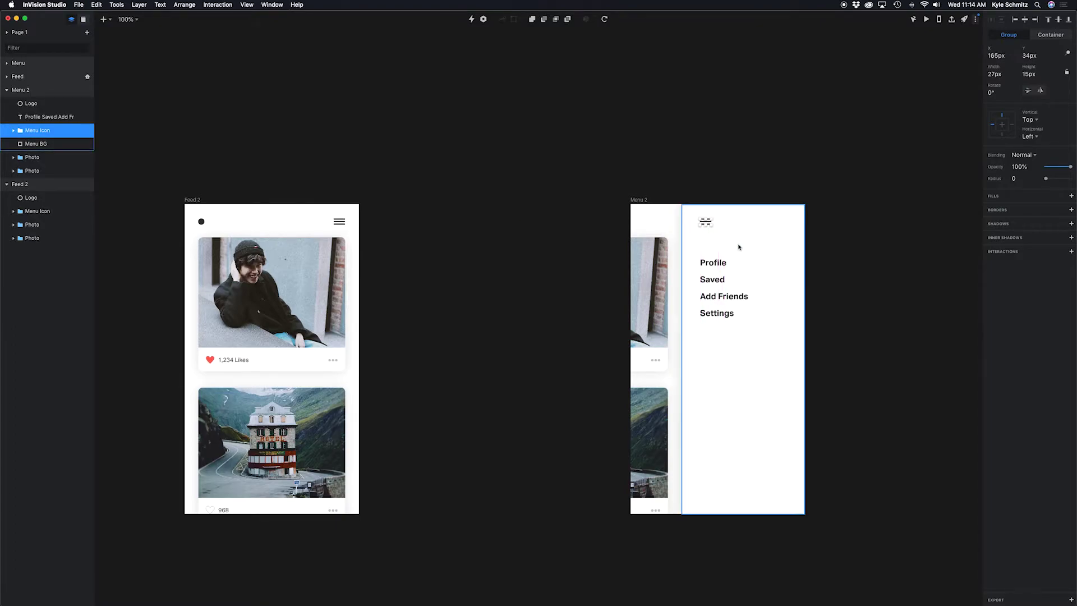
{"action": "left_click", "coordinate": [841, 262]}
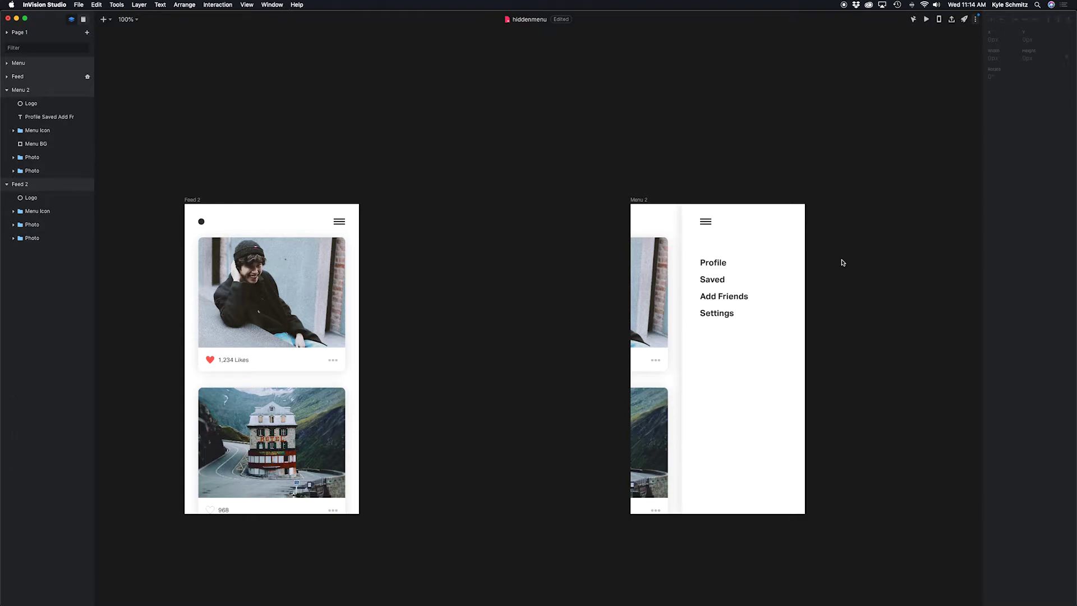
- Move the menu links text below Menu Icon and group it with Menu BG
{"action": "left_click", "coordinate": [740, 250]}
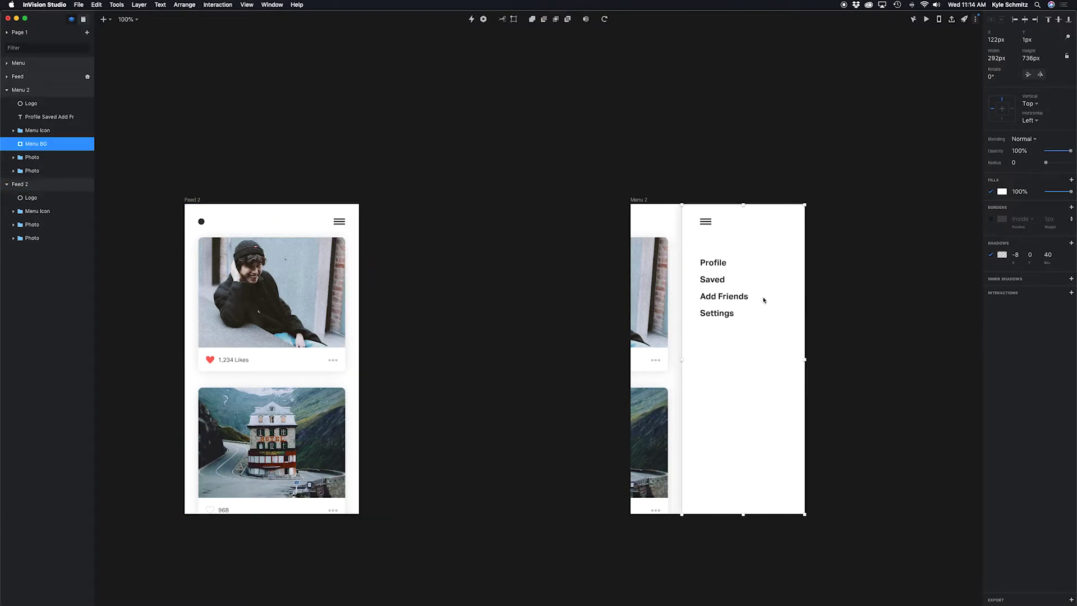
{"action": "left_click", "coordinate": [44, 122]}
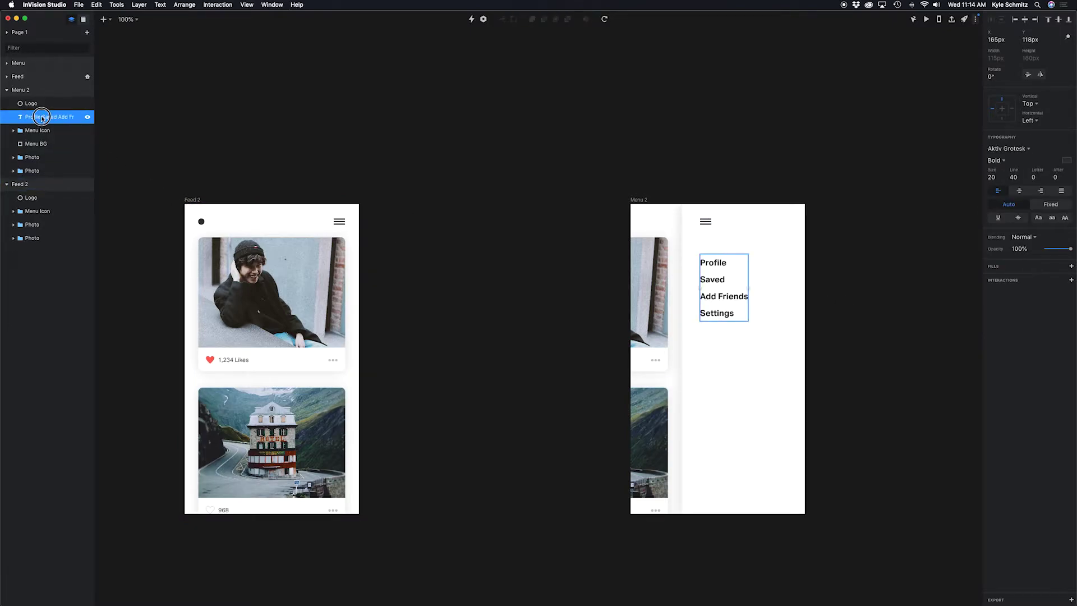
{"action": "left_click_drag", "start_coordinate": [41, 115], "coordinate": [41, 140]}
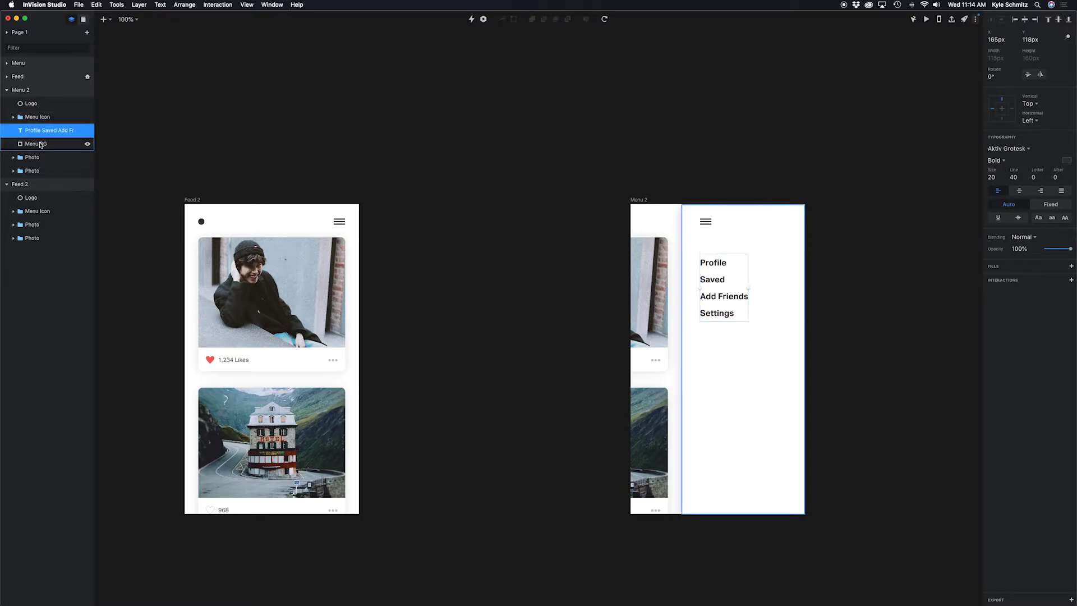
{"action": "left_click", "coordinate": [41, 145], "text": "shift"}
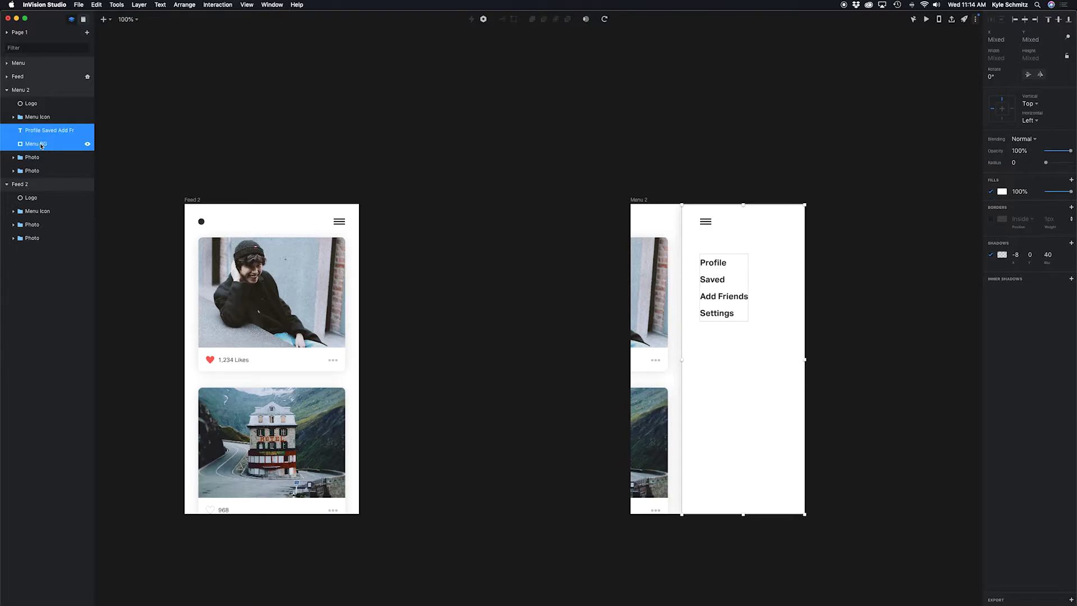
{"action": "key", "text": "super+g"}
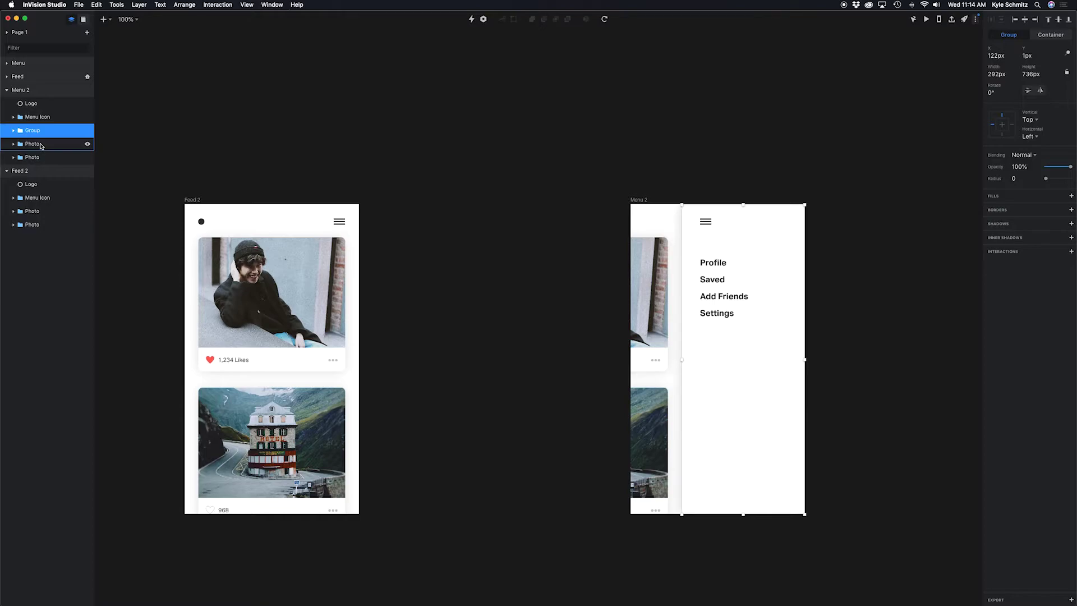
- Name the new group 'Menu'
{"action": "key", "text": "super+r"}
{"action": "type", "text": "Men"}
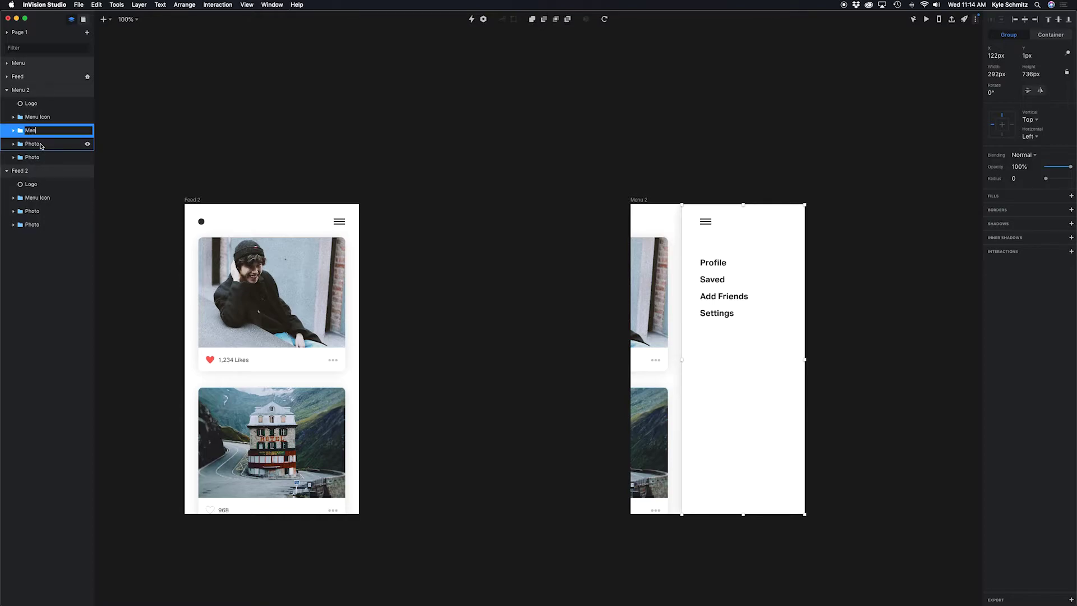
{"action": "key", "text": "Return"}
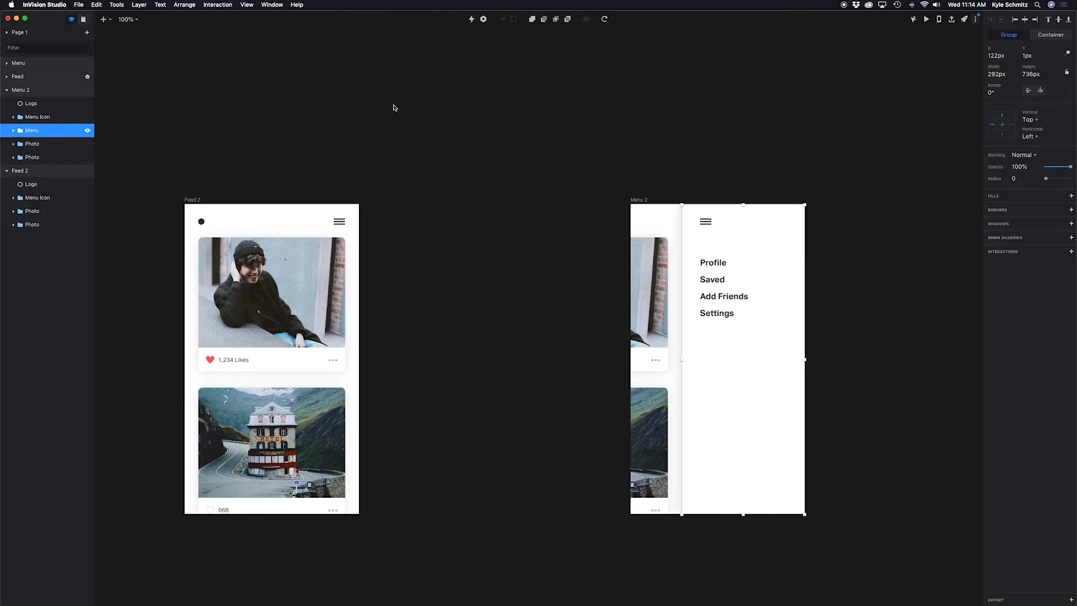
{"action": "left_click", "coordinate": [548, 122]}
{"action": "left_click", "coordinate": [791, 262]}
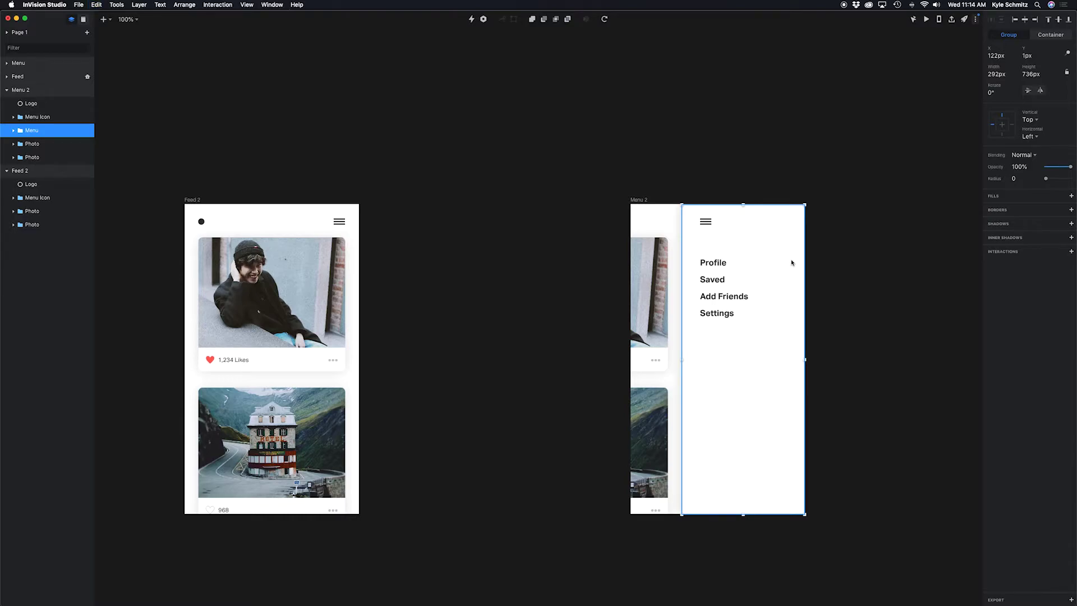
{"action": "left_click", "coordinate": [192, 201]}
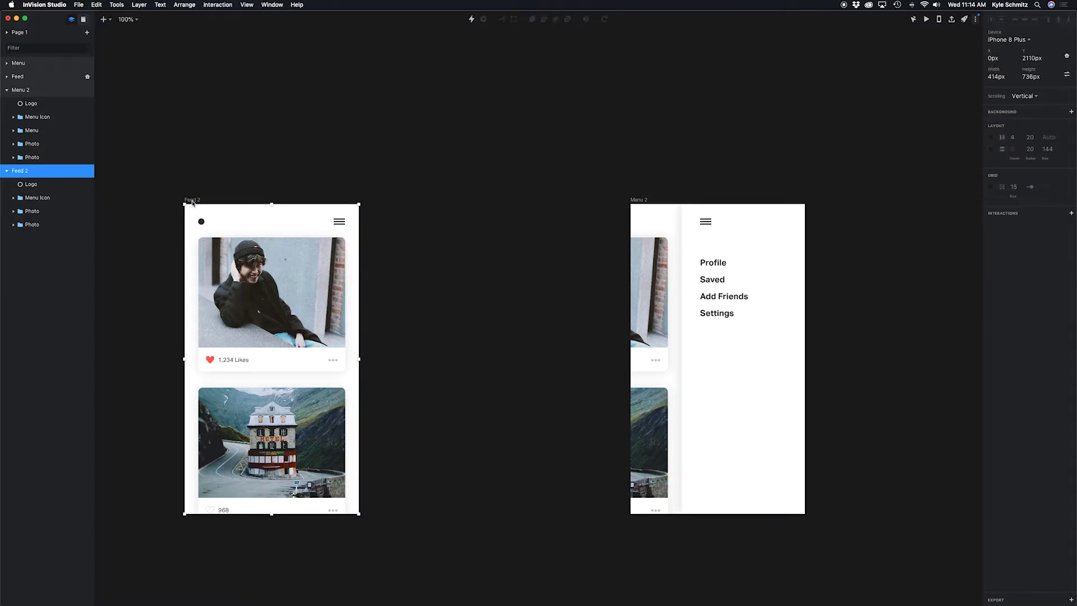
- Paste a copy of the Menu group into Feed 2, parked just past its right edge
{"action": "left_click", "coordinate": [35, 211]}
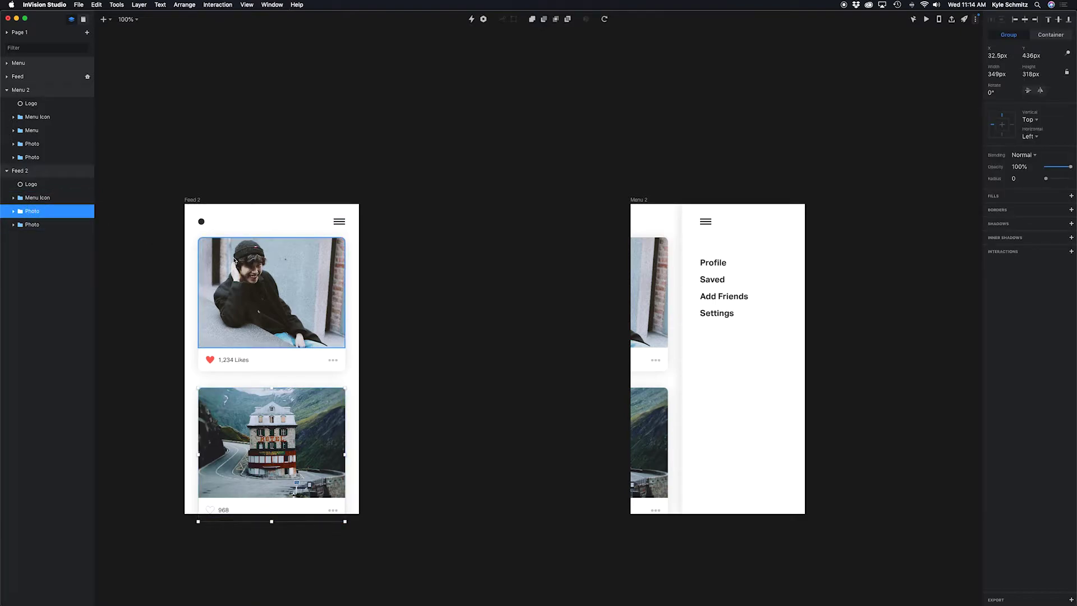
{"action": "key", "text": "super+v"}
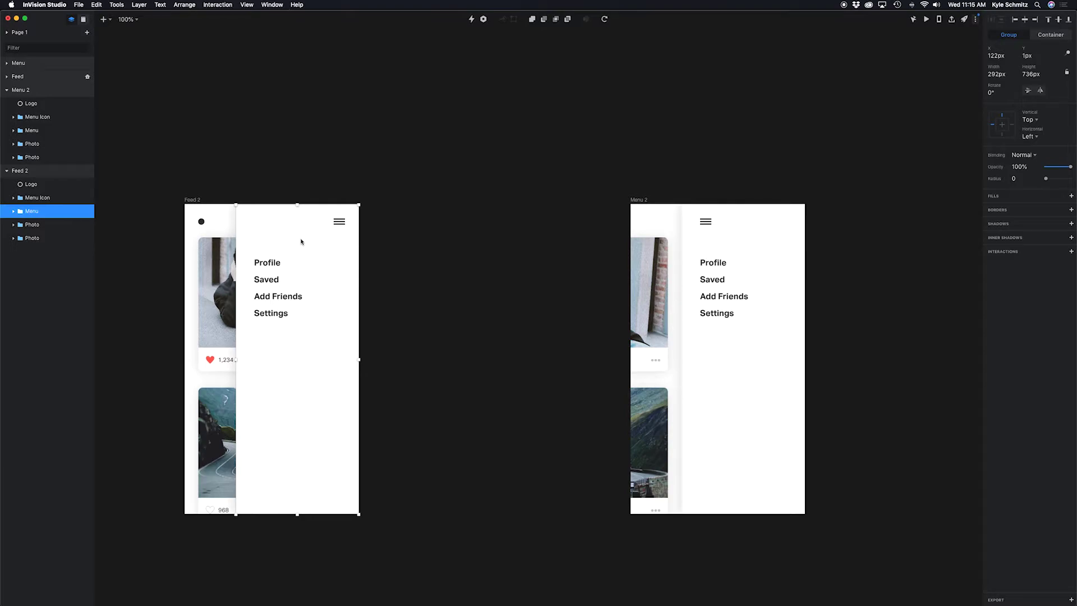
{"action": "left_click_drag", "start_coordinate": [251, 232], "coordinate": [382, 234]}
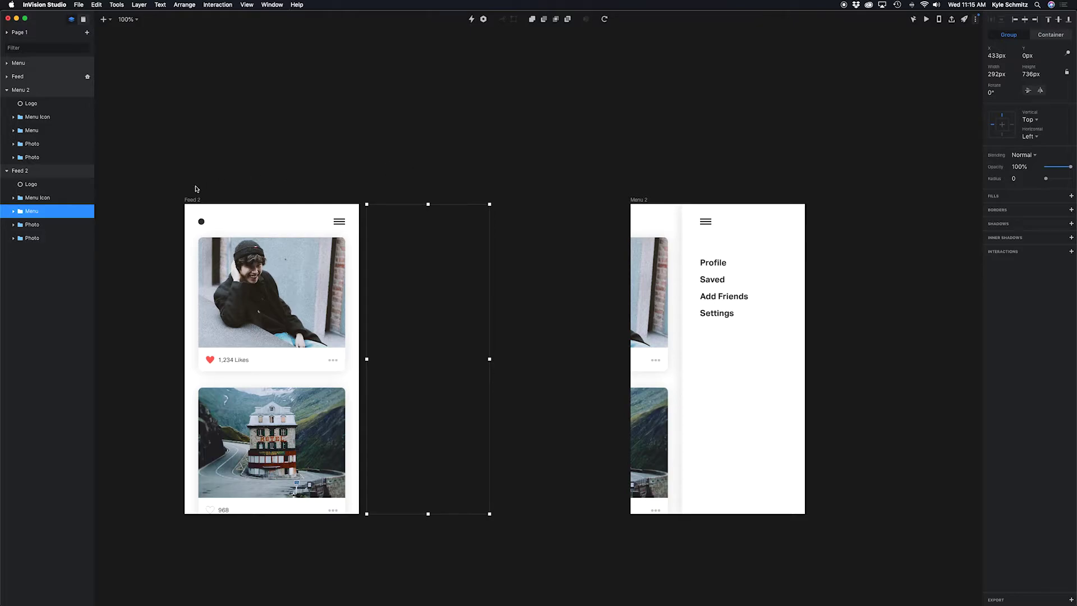
{"action": "left_click", "coordinate": [189, 201]}
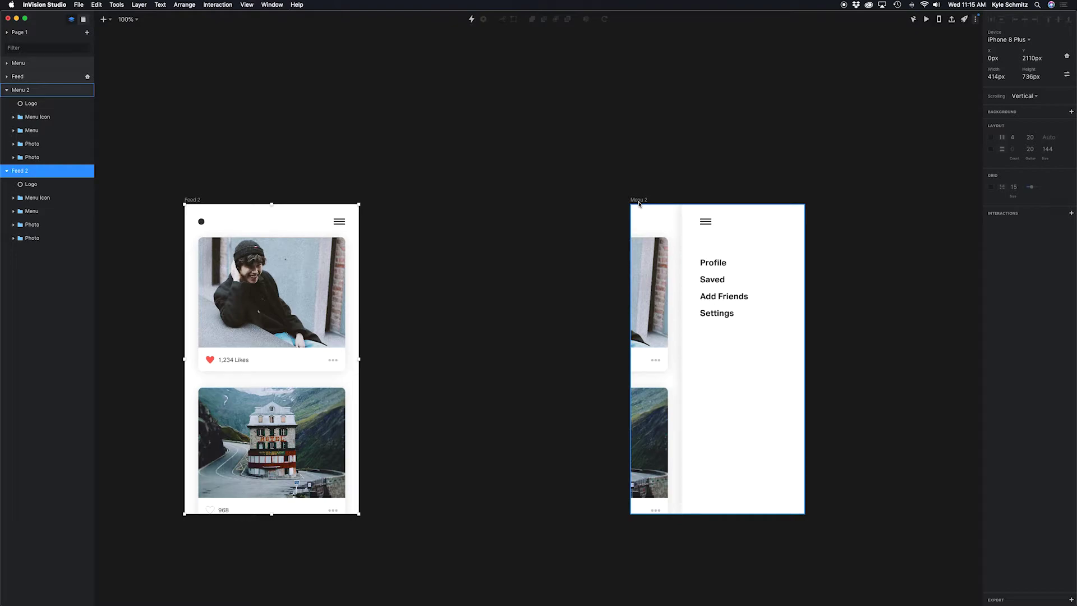
- Link Feed 2's hamburger icon to the Menu 2 screen on tap and save the interaction
{"action": "left_click", "coordinate": [342, 223]}
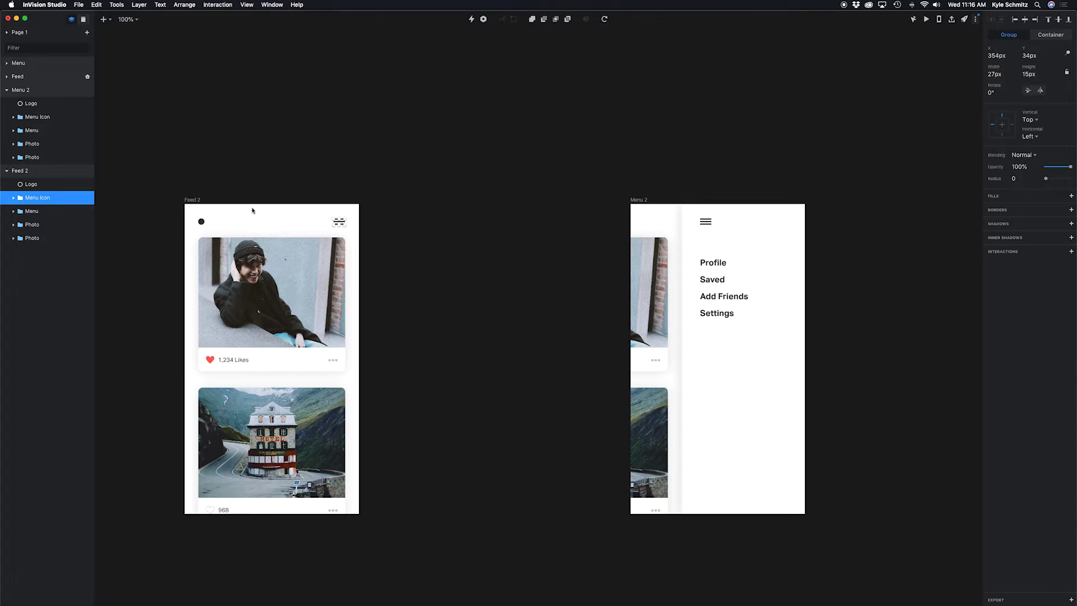
{"action": "key", "text": "c"}
{"action": "left_click", "coordinate": [654, 262]}
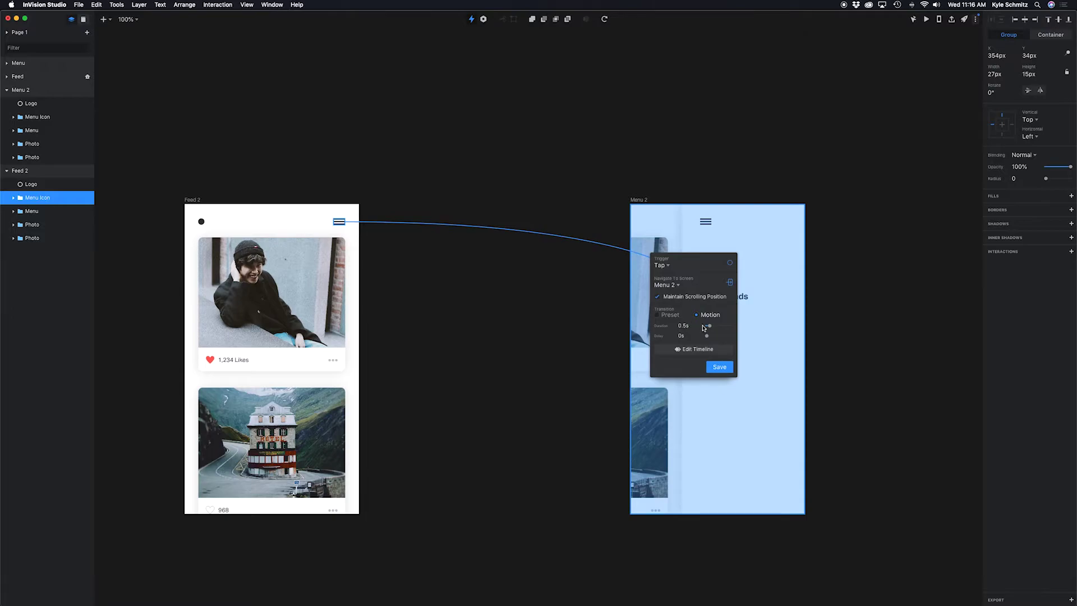
{"action": "left_click", "coordinate": [720, 367]}
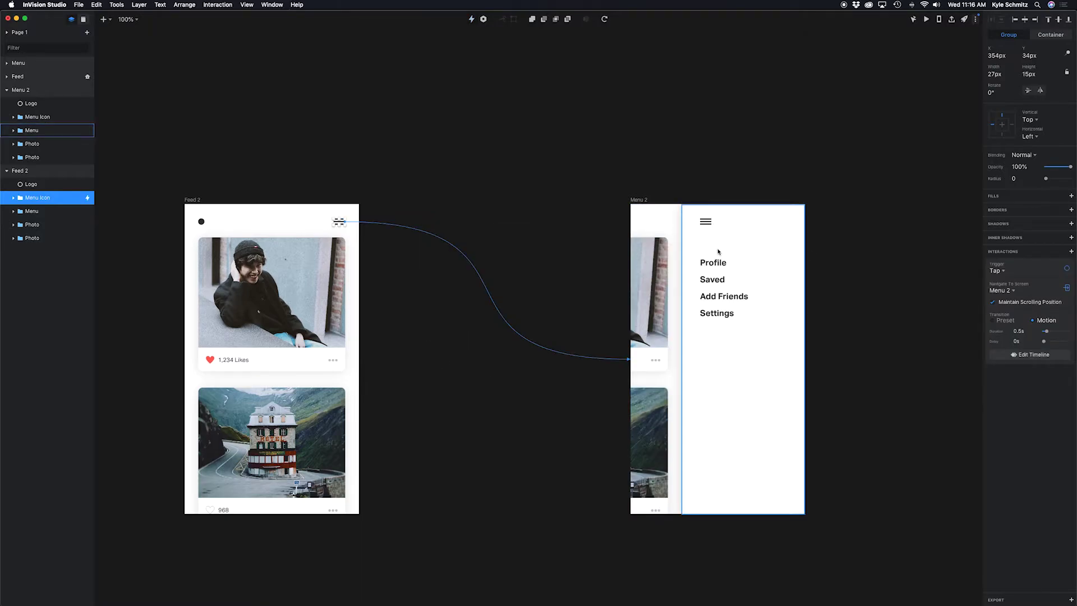
- Link Menu 2's hamburger icon back to Feed 2 with a 0.5s Motion transition
{"action": "left_click", "coordinate": [704, 223]}
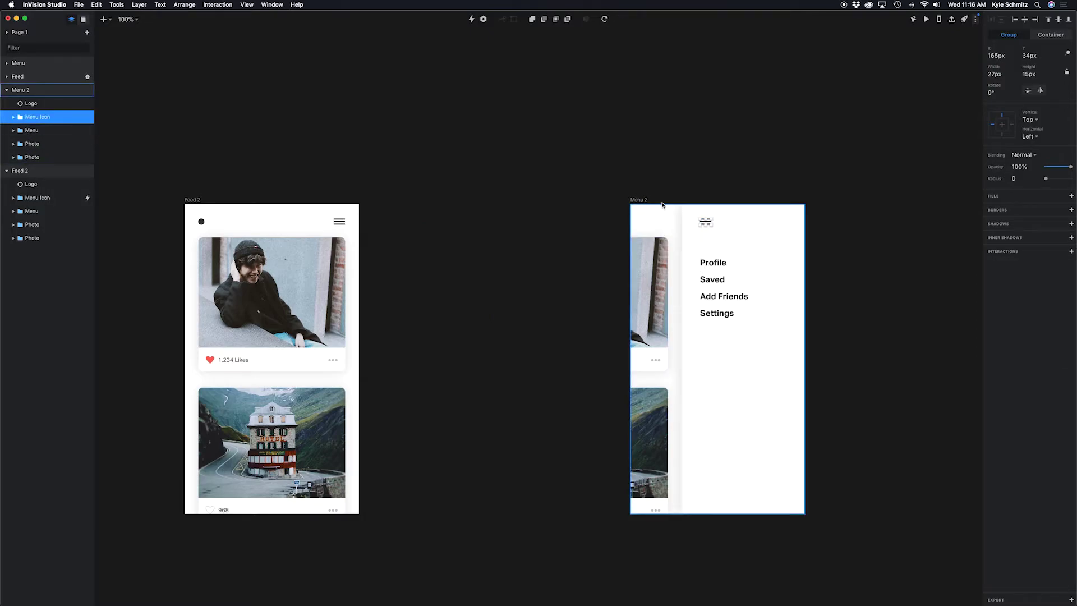
{"action": "key", "text": "c"}
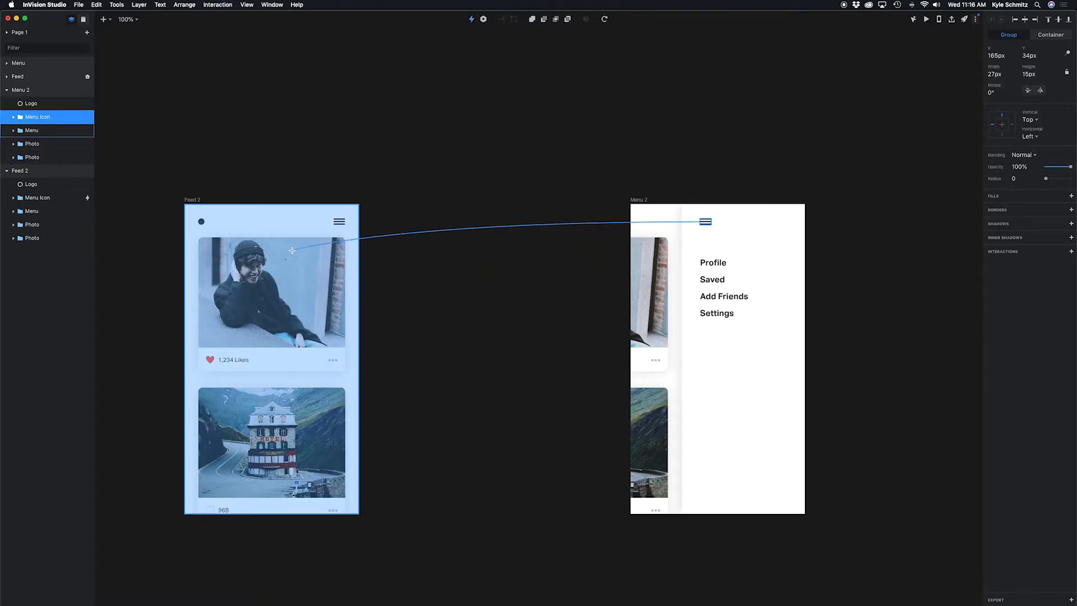
{"action": "left_click", "coordinate": [291, 250]}
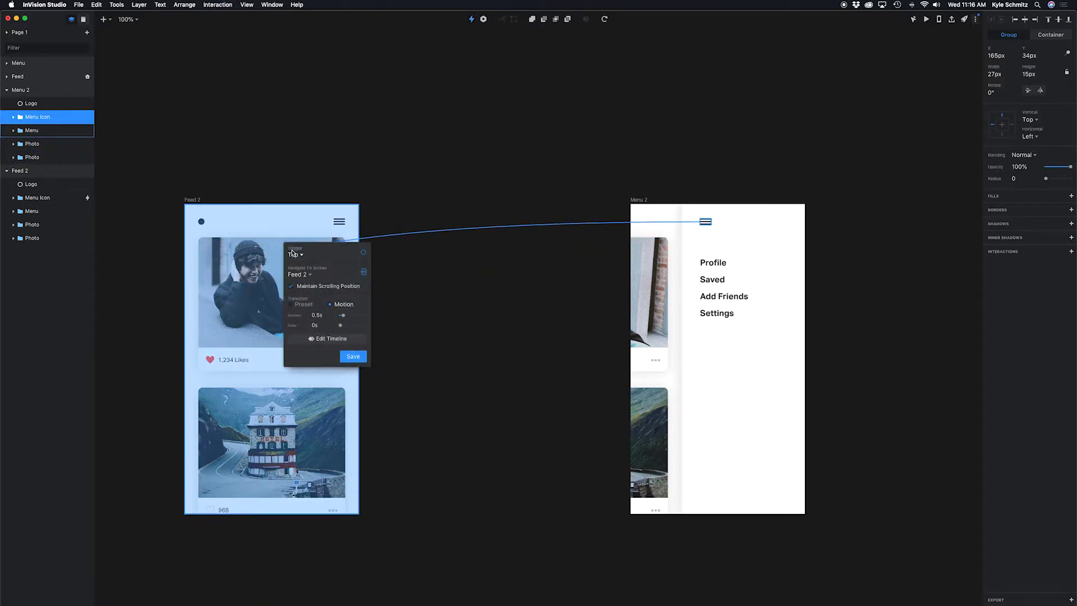
{"action": "left_click", "coordinate": [352, 359]}
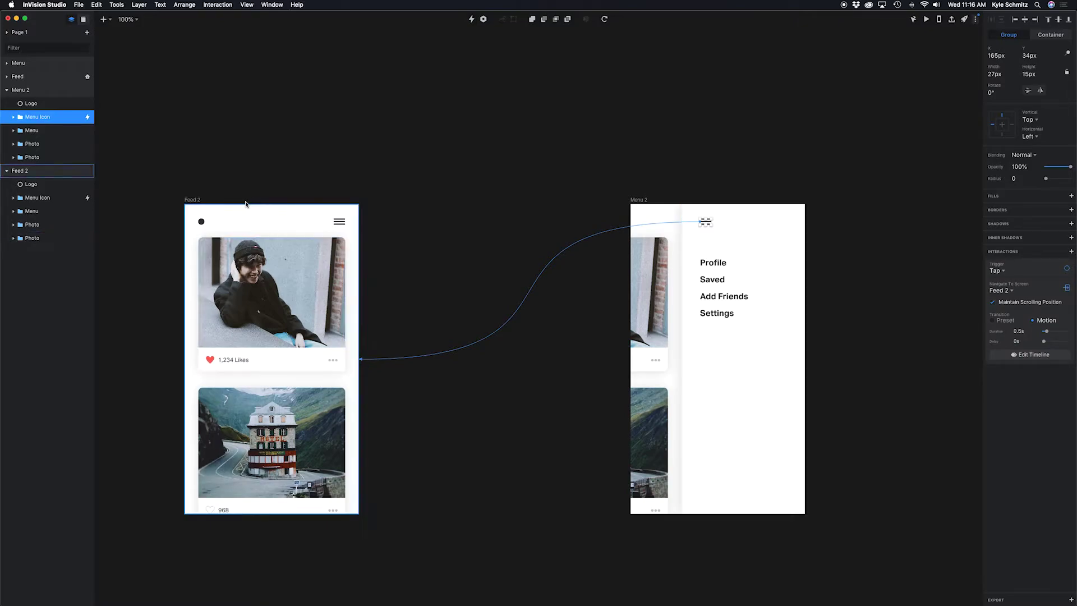
{"action": "left_click", "coordinate": [192, 200]}
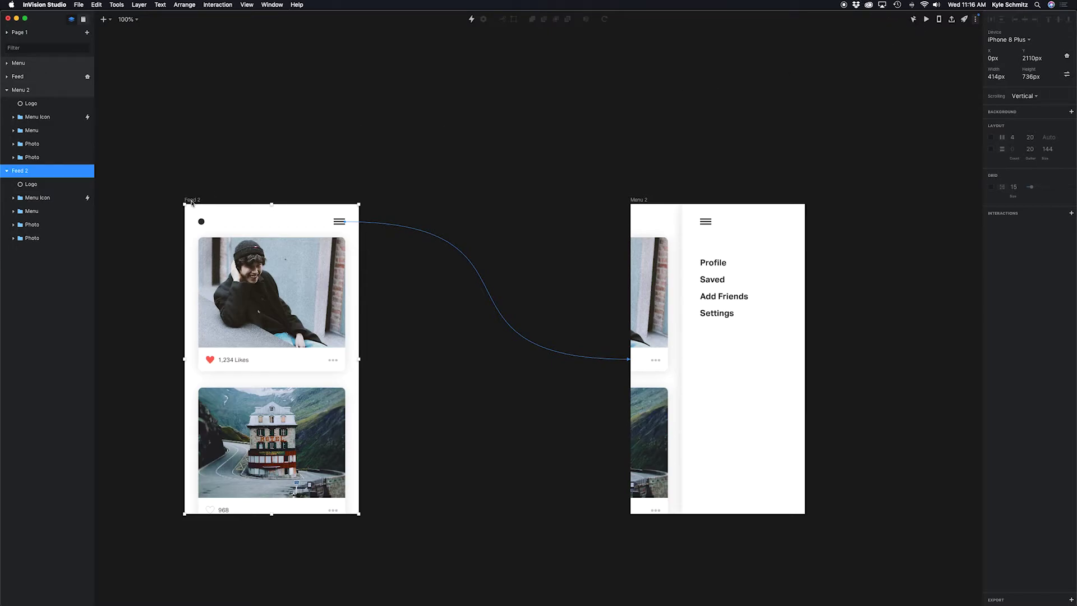
{"action": "left_click", "coordinate": [926, 20]}
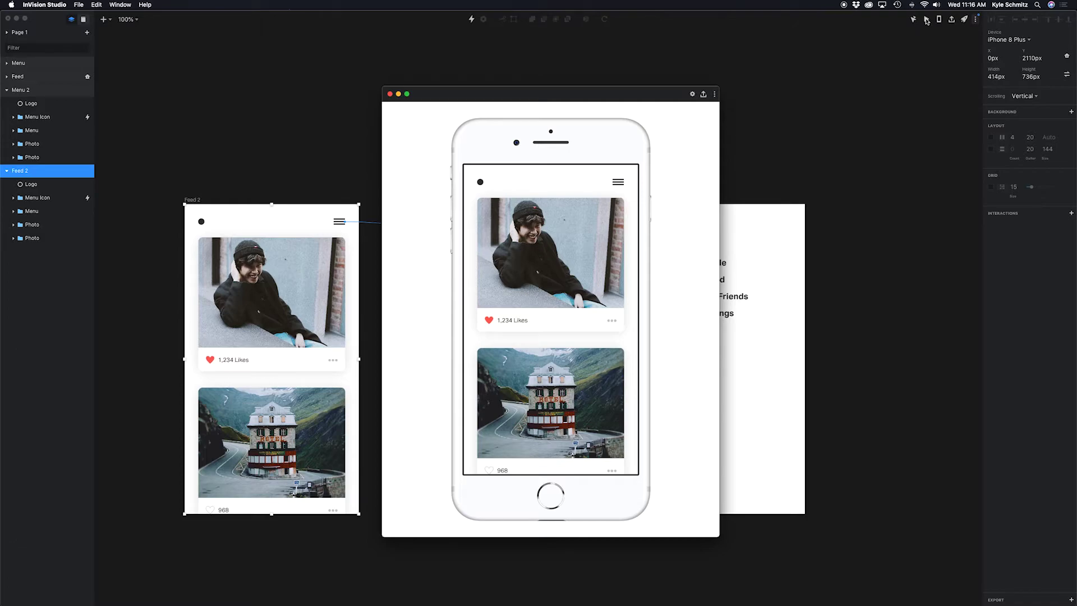
{"action": "left_click", "coordinate": [693, 94]}
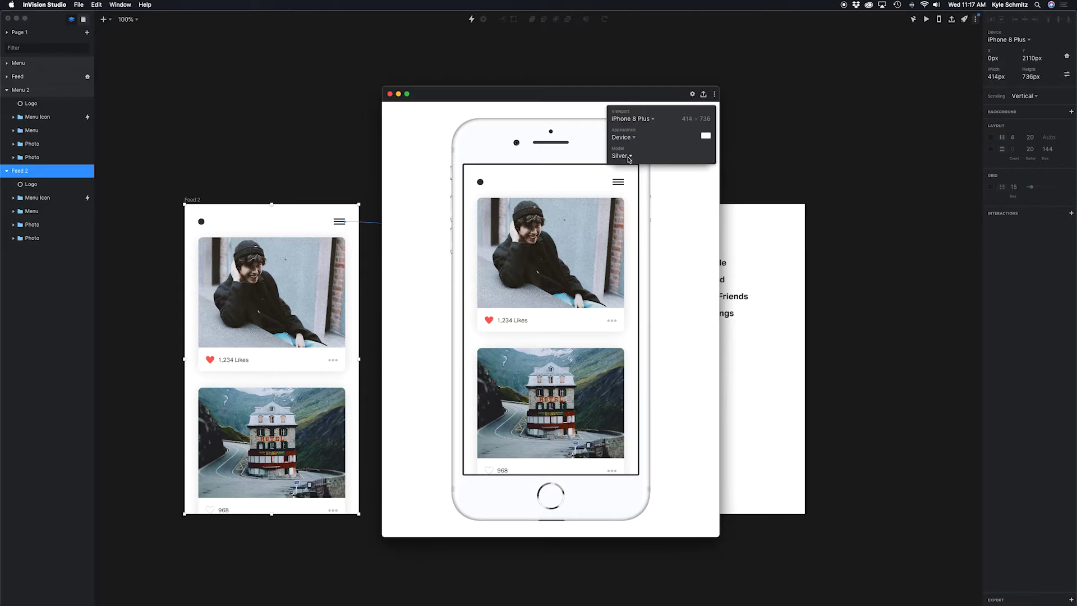
{"action": "left_click", "coordinate": [552, 192]}
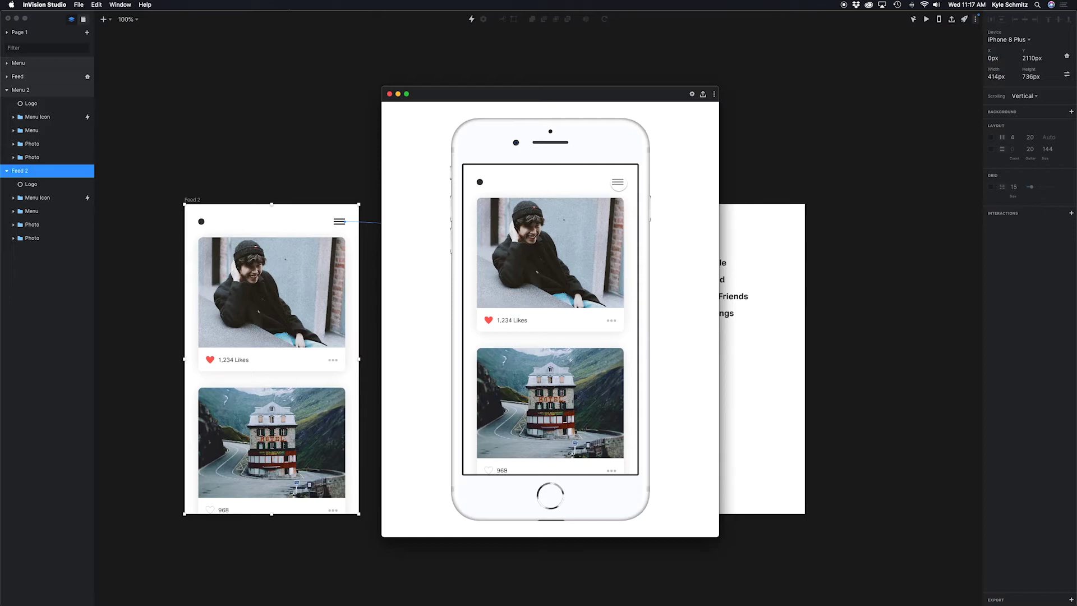
{"action": "left_click", "coordinate": [618, 183]}
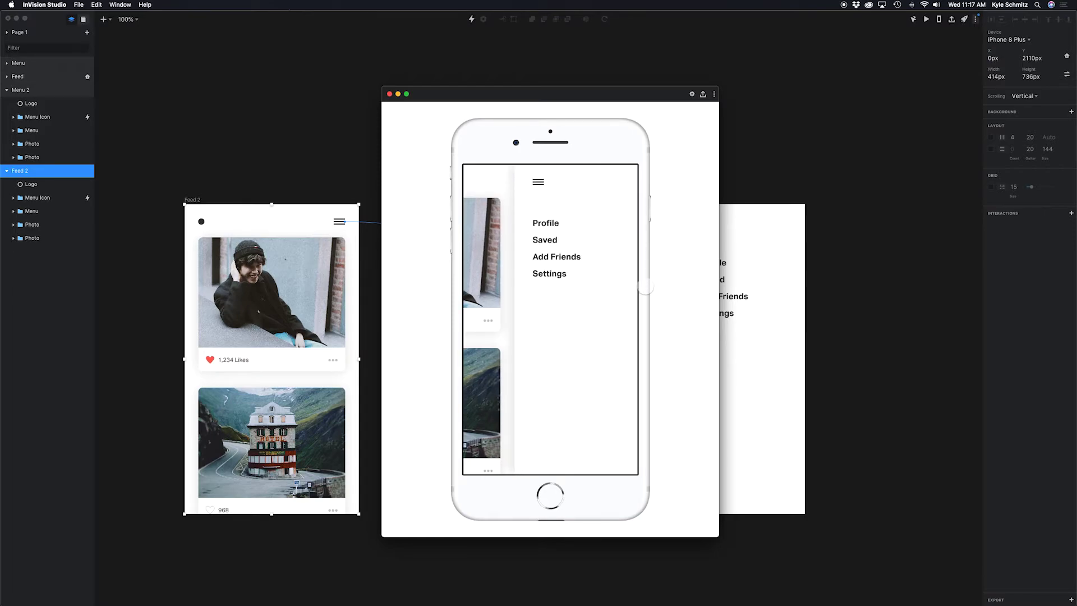
{"action": "left_click", "coordinate": [539, 182]}
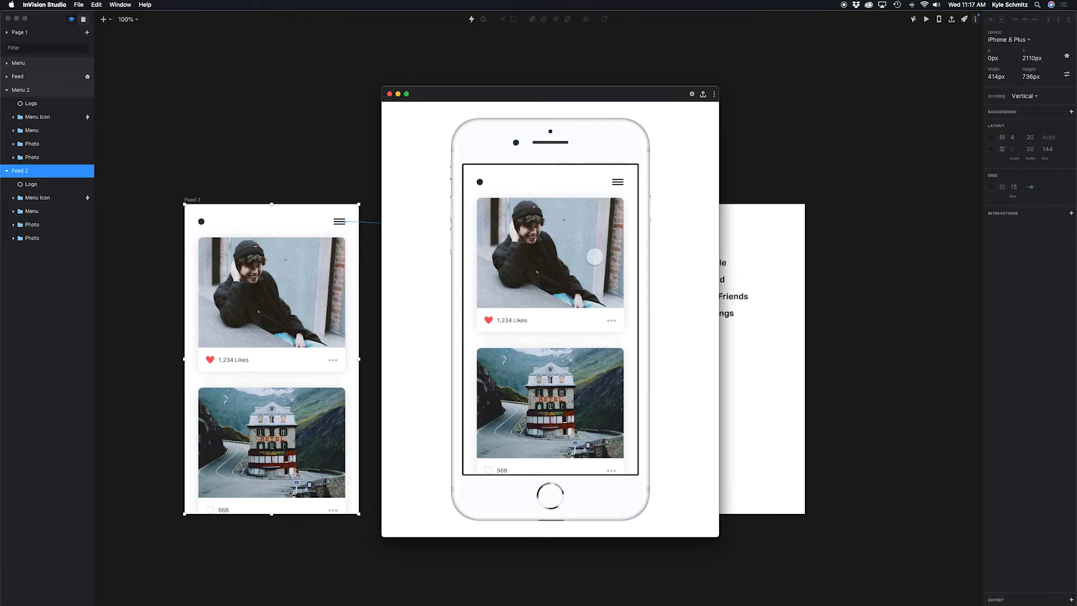
{"action": "left_click", "coordinate": [618, 183]}
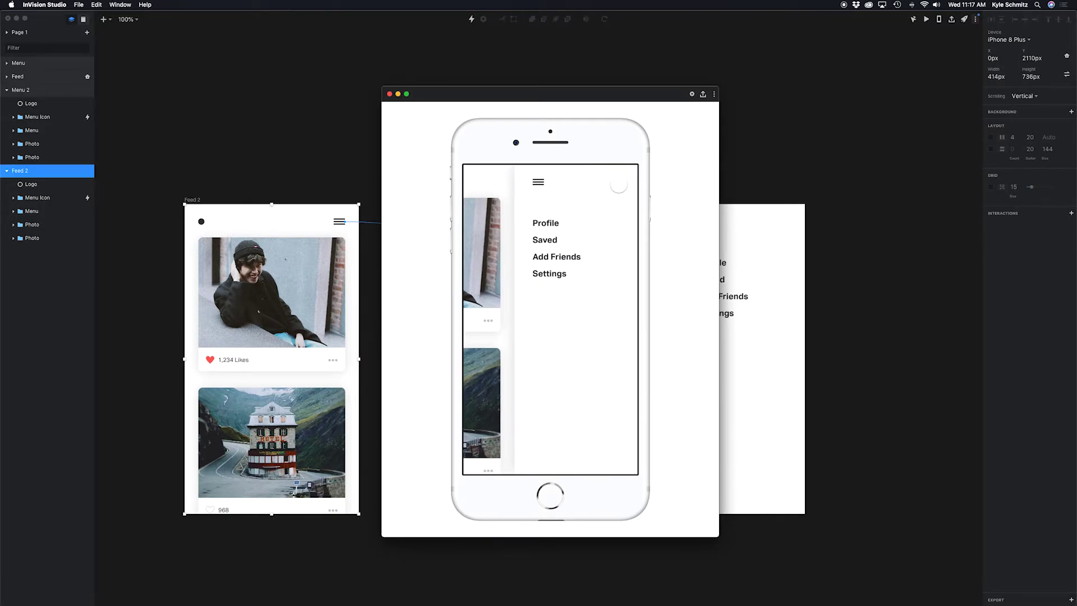
{"action": "left_click", "coordinate": [541, 183]}
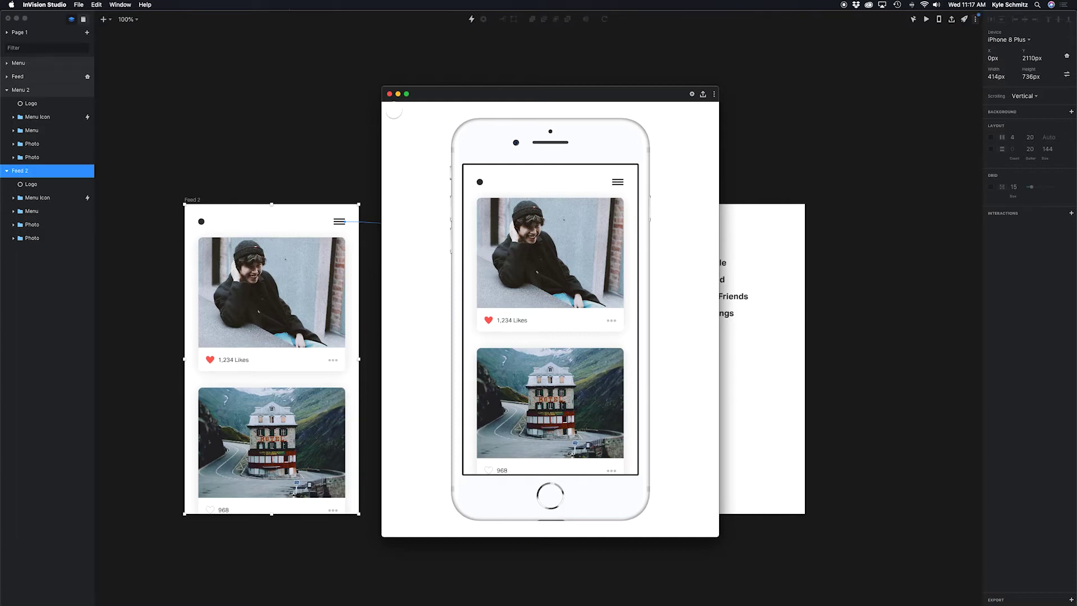
{"action": "left_click", "coordinate": [389, 94]}
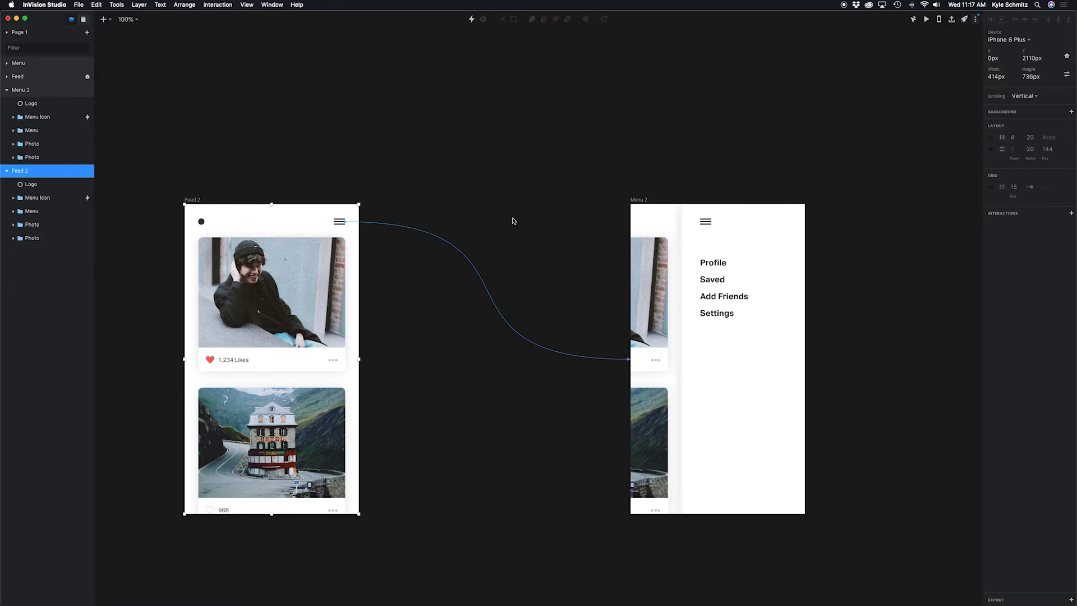
{"action": "left_click", "coordinate": [372, 223]}
{"action": "scroll", "coordinate": [488, 230], "scroll_direction": "up", "scroll_amount": 6}
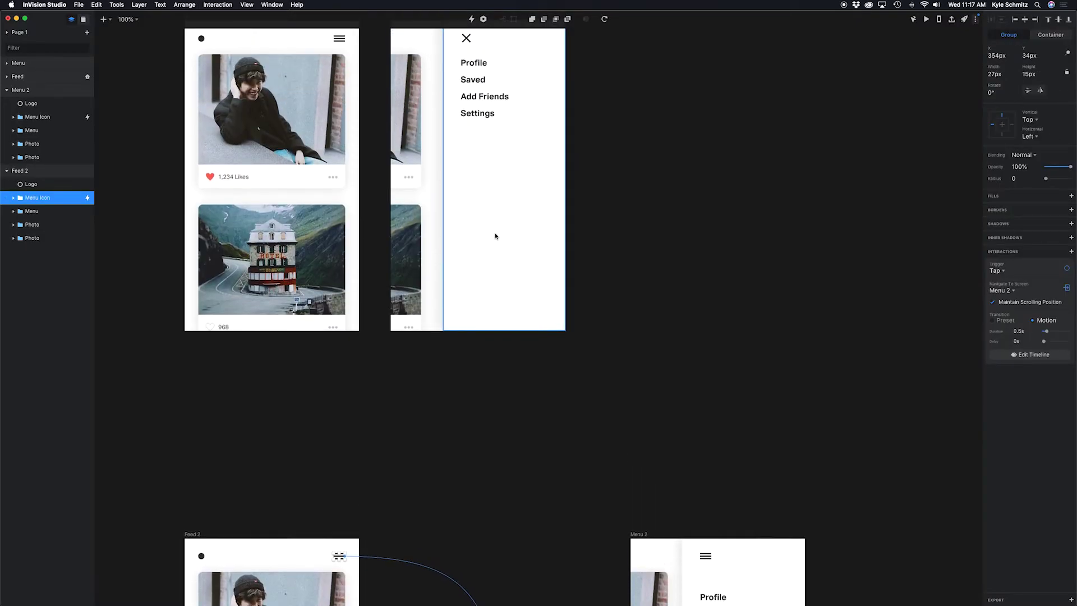
{"action": "scroll", "coordinate": [495, 236], "scroll_direction": "up", "scroll_amount": 3}
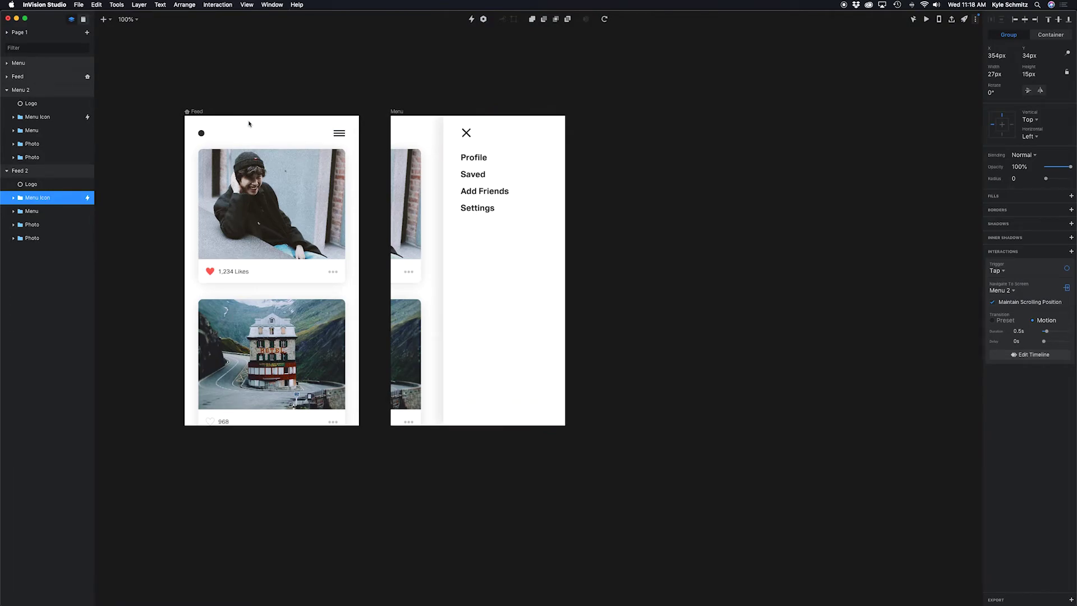
{"action": "left_click", "coordinate": [197, 111]}
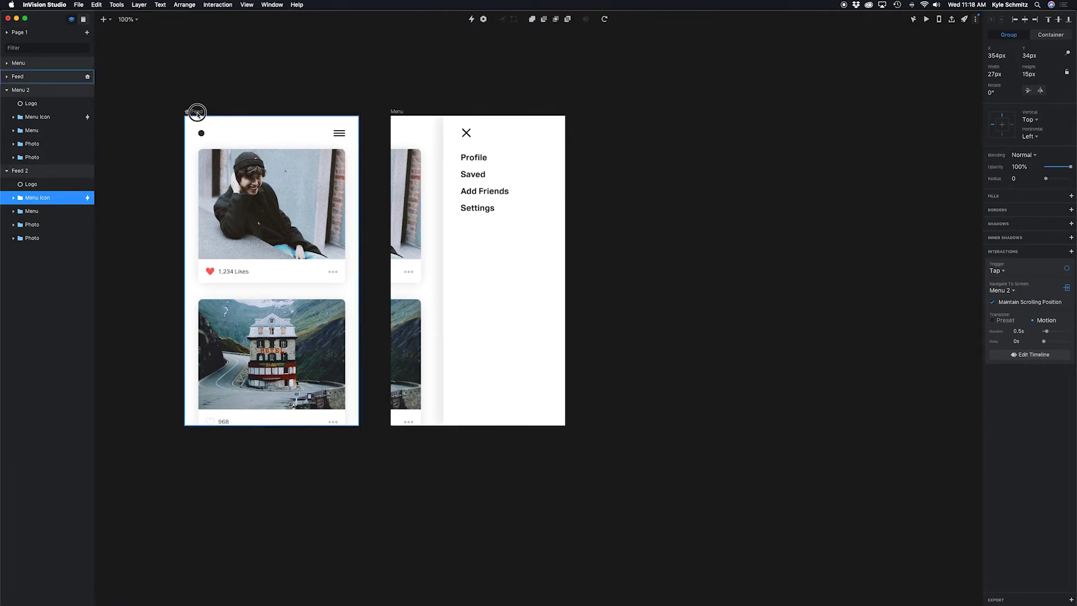
{"action": "left_click", "coordinate": [926, 22]}
{"action": "left_click", "coordinate": [619, 182]}
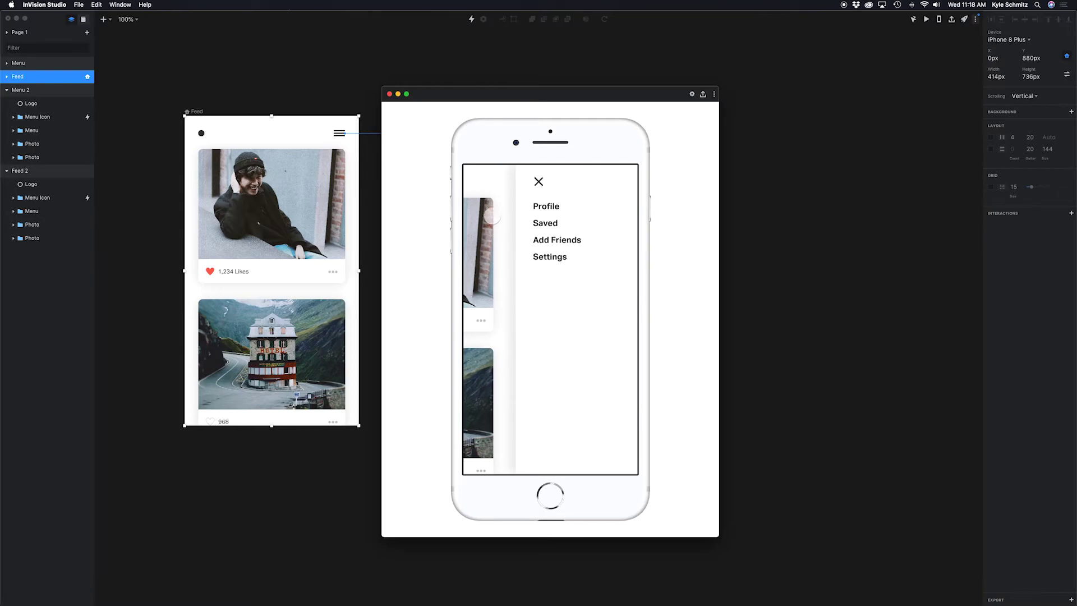
{"action": "left_click", "coordinate": [538, 181]}
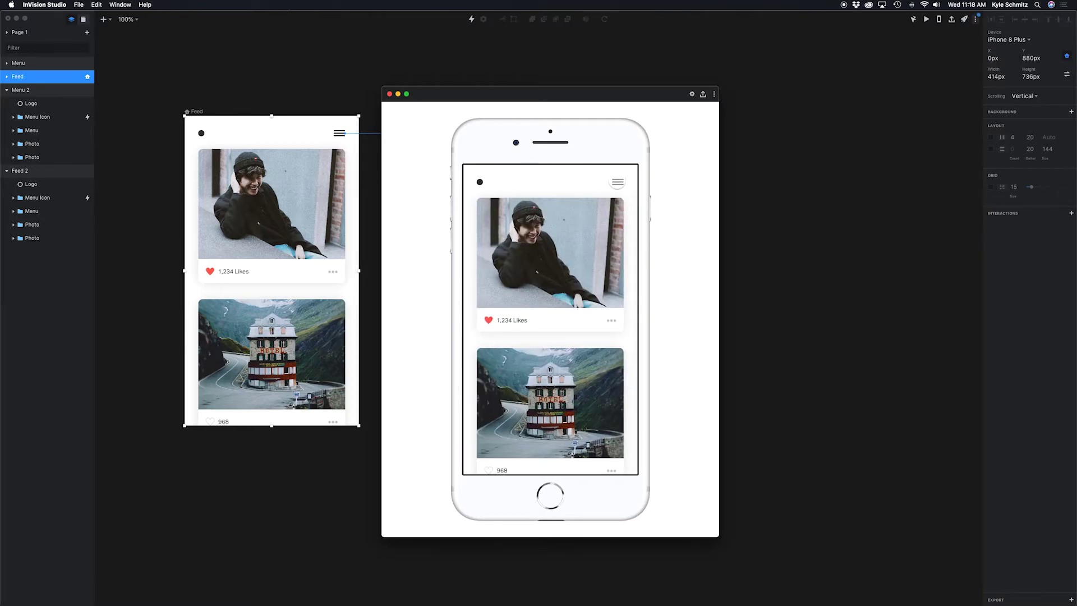
{"action": "left_click", "coordinate": [618, 182]}
{"action": "left_click", "coordinate": [389, 94]}
{"action": "scroll", "coordinate": [652, 318], "scroll_direction": "down", "scroll_amount": 1}
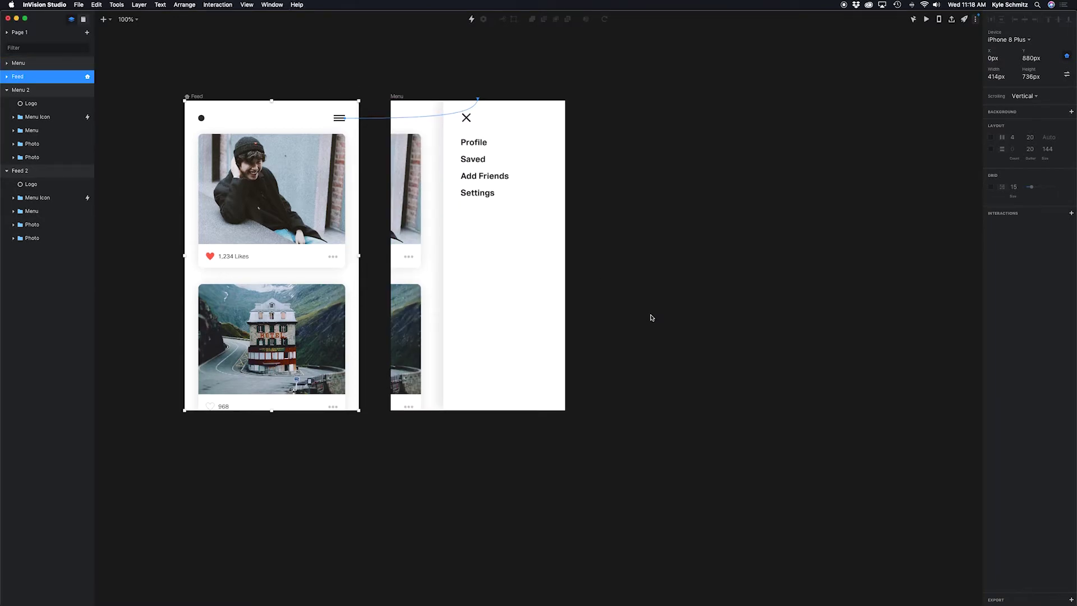
{"action": "scroll", "coordinate": [651, 317], "scroll_direction": "down", "scroll_amount": 10}
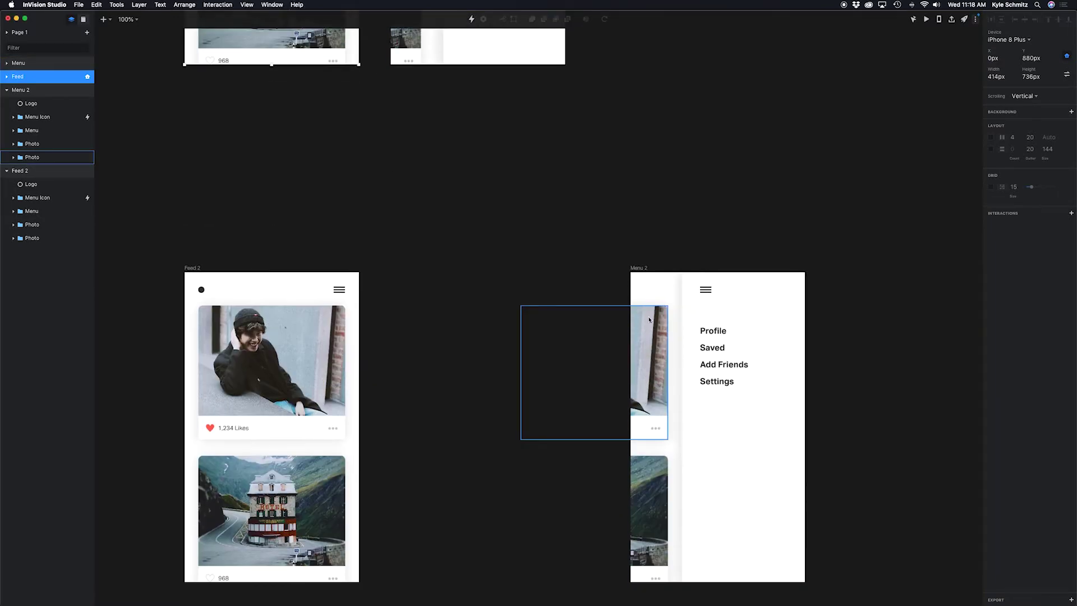
- Rotate the middle bar of Menu 2's hamburger icon to -45°
{"action": "left_click", "coordinate": [704, 290]}
{"action": "key", "text": "z"}
{"action": "left_click", "coordinate": [701, 290]}
{"action": "left_click", "coordinate": [699, 291]}
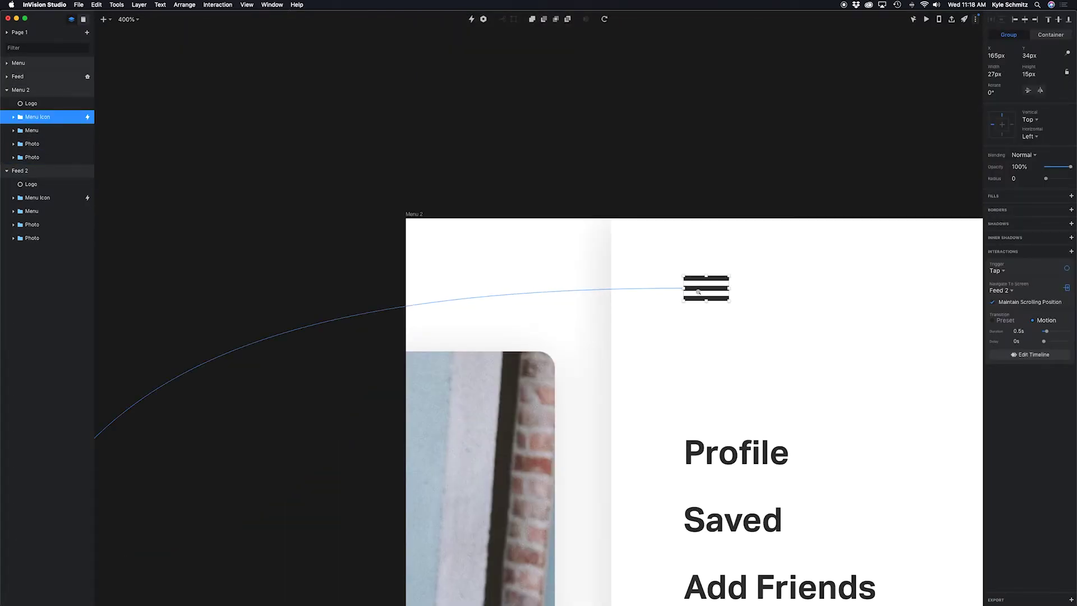
{"action": "left_click_drag", "start_coordinate": [757, 293], "coordinate": [523, 298]}
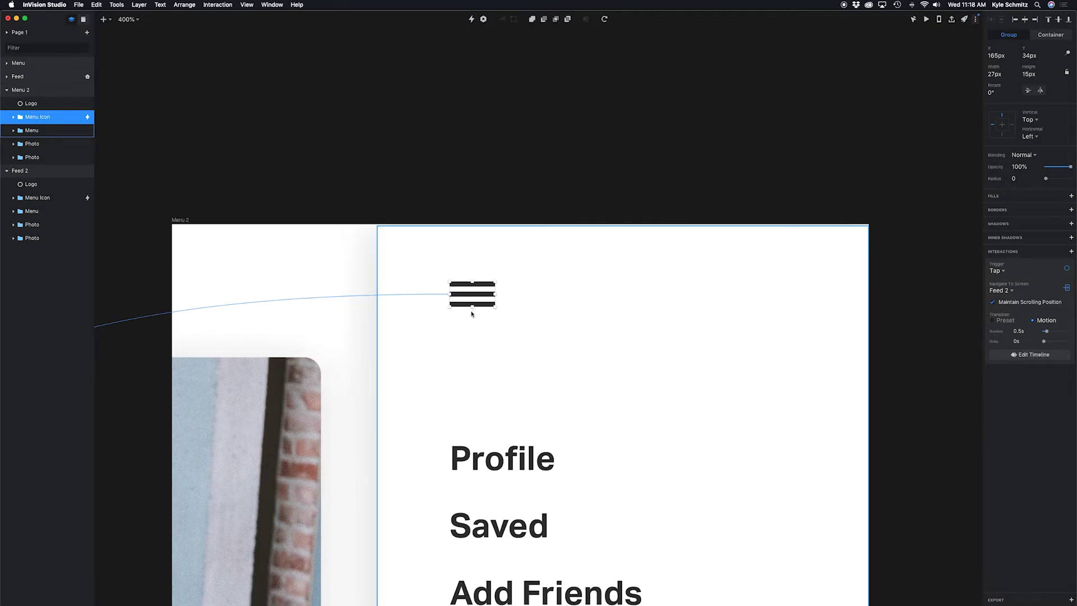
{"action": "left_click", "coordinate": [13, 117]}
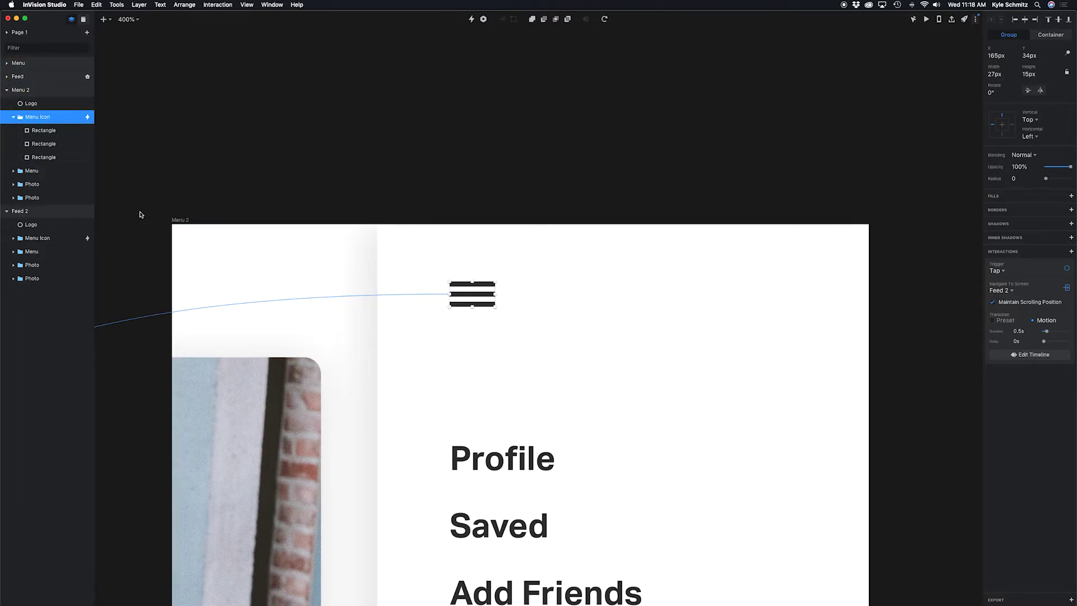
{"action": "left_click", "coordinate": [50, 145]}
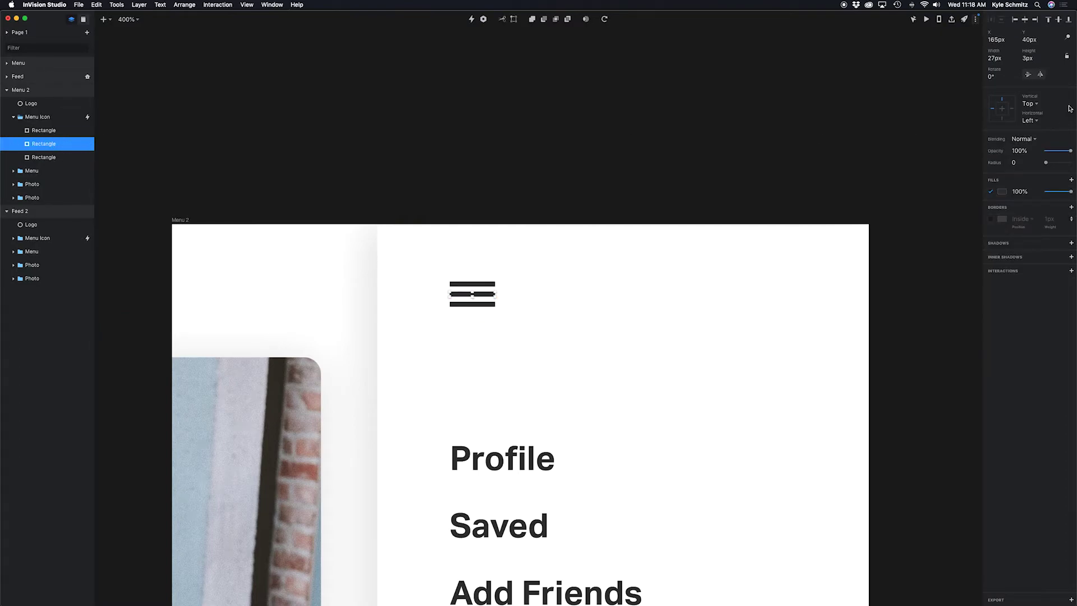
{"action": "left_click", "coordinate": [998, 76]}
{"action": "type", "text": "-45"}
{"action": "key", "text": "Return"}
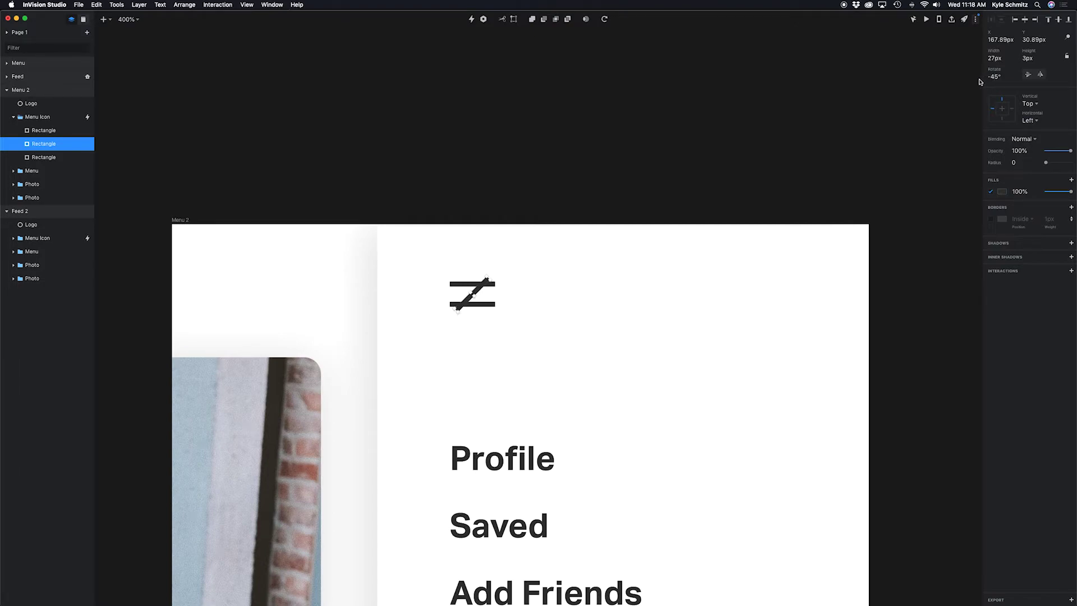
- Rotate the top and bottom bars together to 135° so the bars cross
{"action": "left_click", "coordinate": [44, 130]}
{"action": "left_click", "coordinate": [44, 157], "text": "super"}
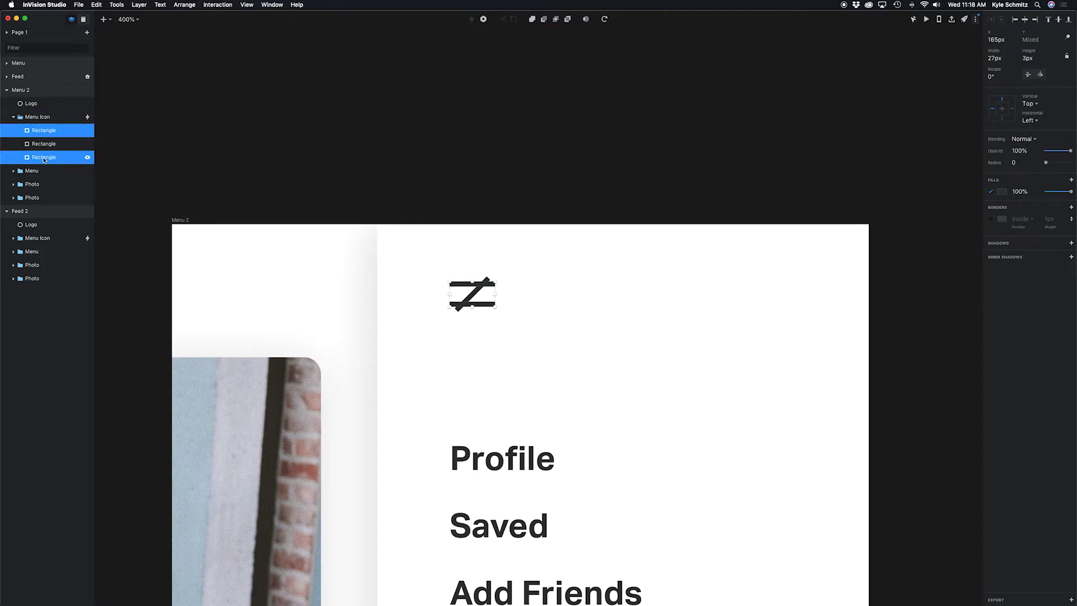
{"action": "left_click", "coordinate": [994, 76]}
{"action": "type", "text": "135"}
{"action": "key", "text": "Return"}
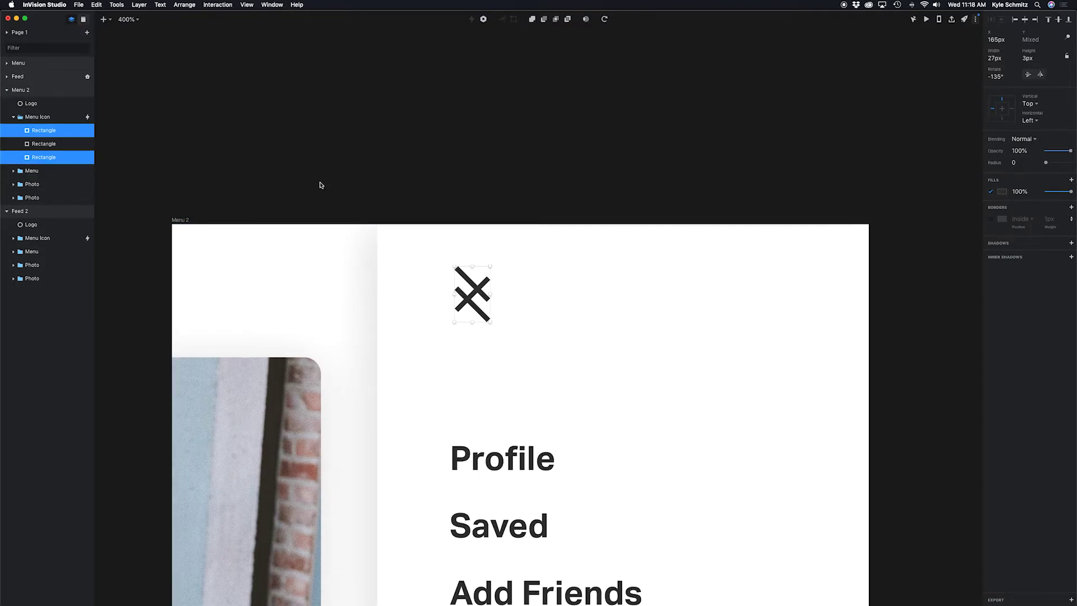
- Move the top bar down and the bottom bar up to centre the X
{"action": "left_click", "coordinate": [46, 134]}
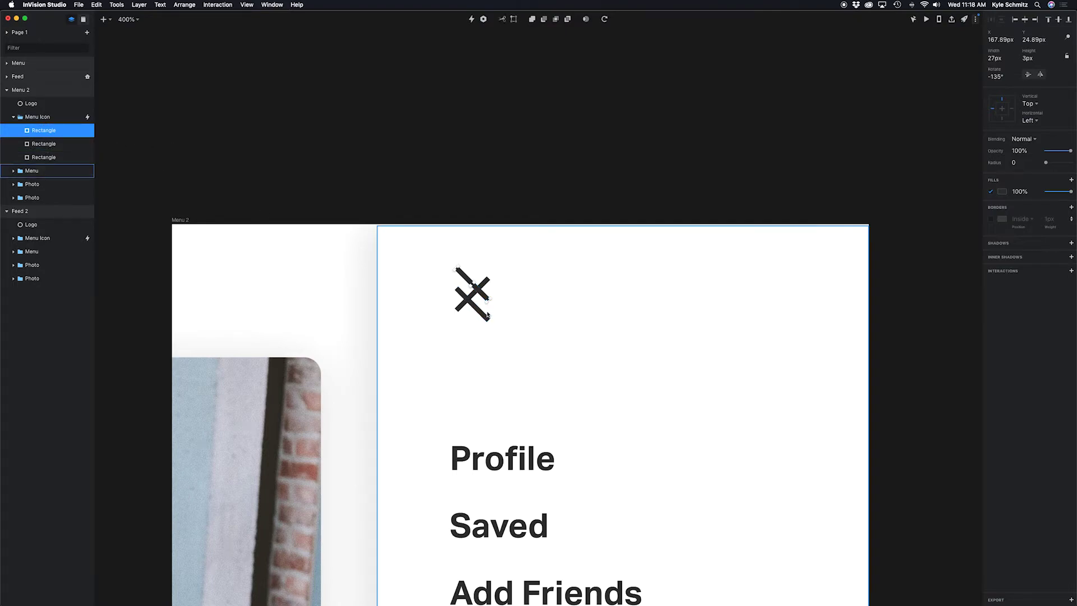
{"action": "left_click_drag", "start_coordinate": [480, 294], "coordinate": [479, 303]}
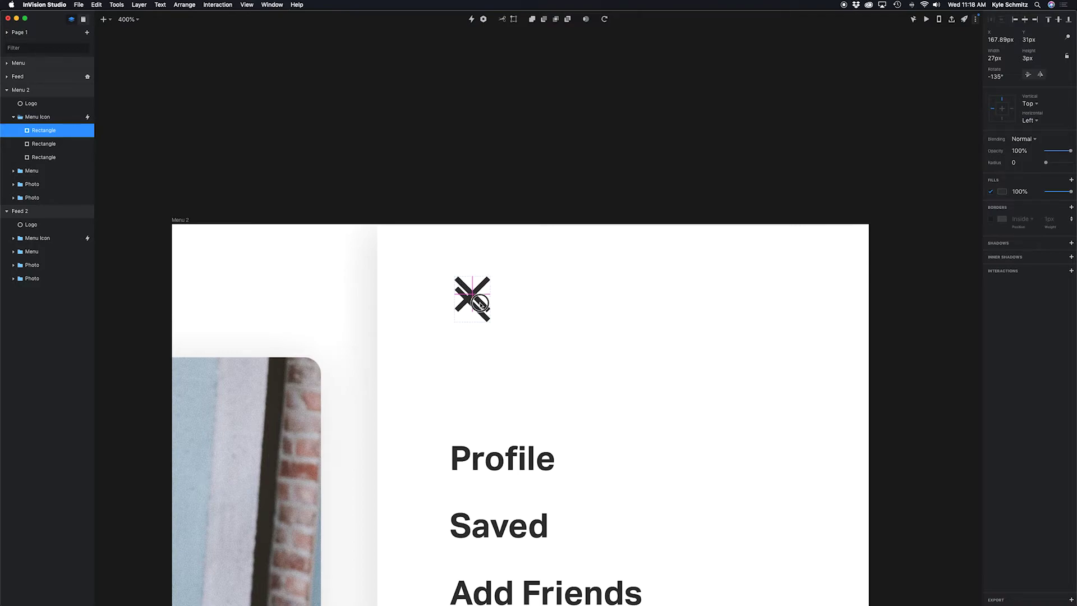
{"action": "left_click", "coordinate": [479, 307]}
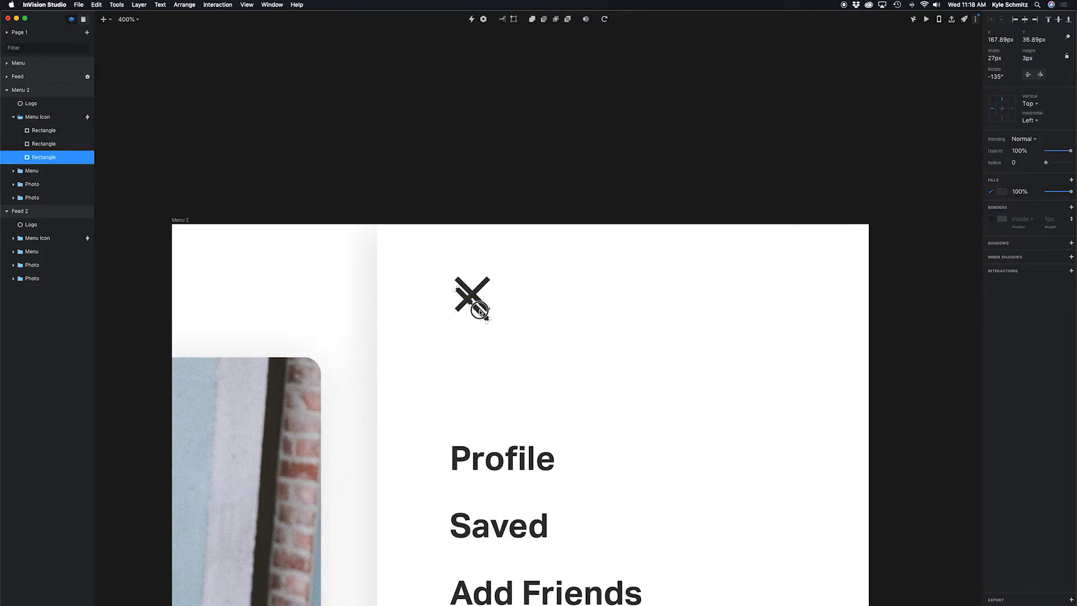
{"action": "left_click_drag", "start_coordinate": [479, 306], "coordinate": [480, 302]}
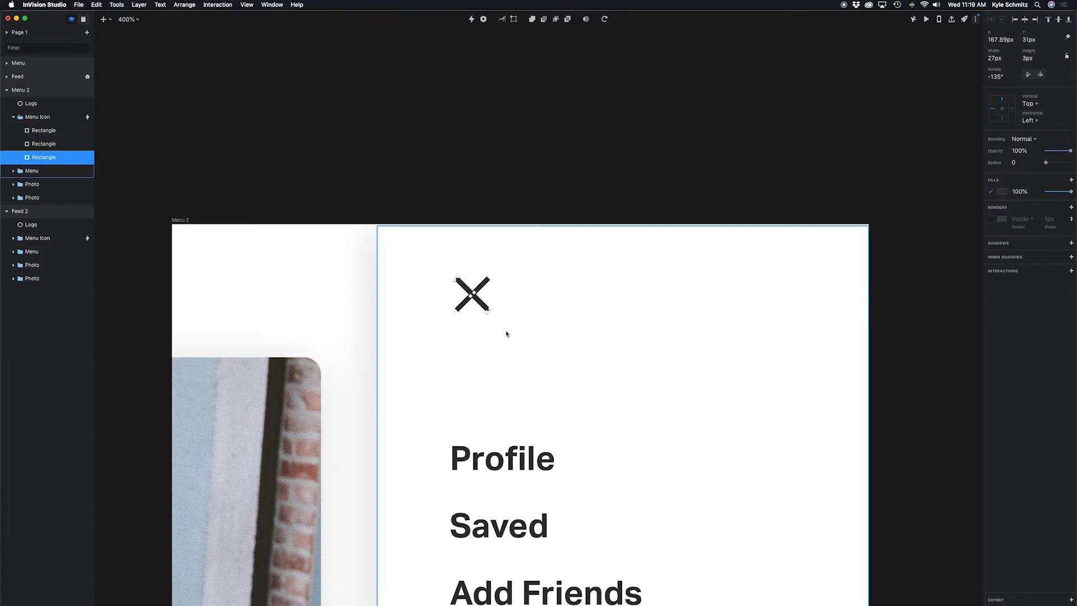
{"action": "left_click", "coordinate": [508, 205]}
- Preview the prototype from Feed 2, opening, closing and reopening the menu via the hamburger, then close the preview
{"action": "scroll", "coordinate": [508, 205], "scroll_direction": "down", "scroll_amount": 2}
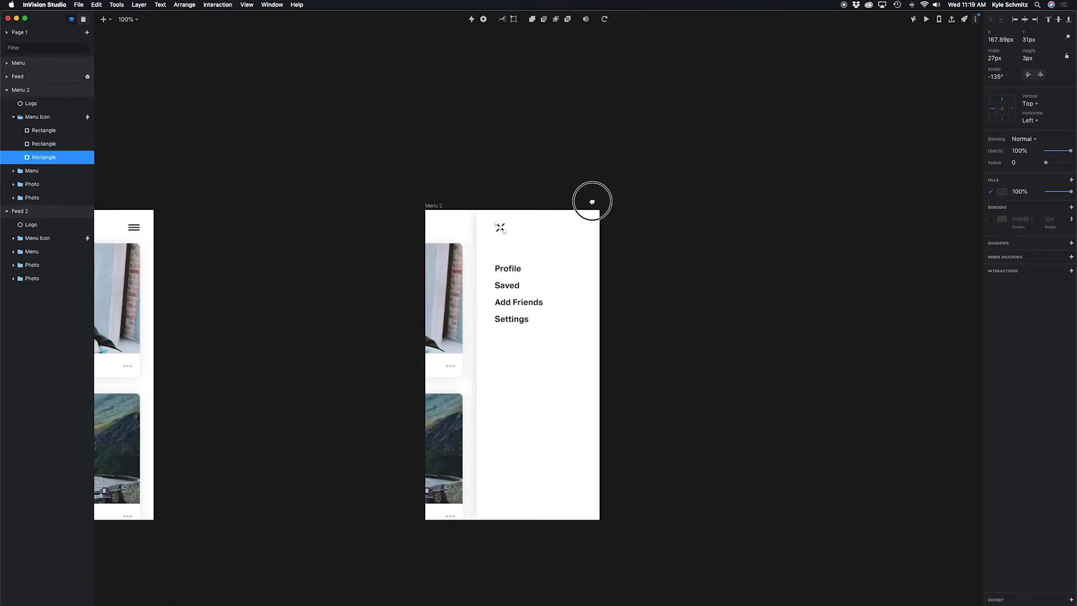
{"action": "scroll", "coordinate": [628, 198], "scroll_direction": "left", "scroll_amount": 5}
{"action": "scroll", "coordinate": [666, 196], "scroll_direction": "right", "scroll_amount": 2}
{"action": "scroll", "coordinate": [666, 197], "scroll_direction": "down", "scroll_amount": 1}
{"action": "left_click", "coordinate": [228, 224]}
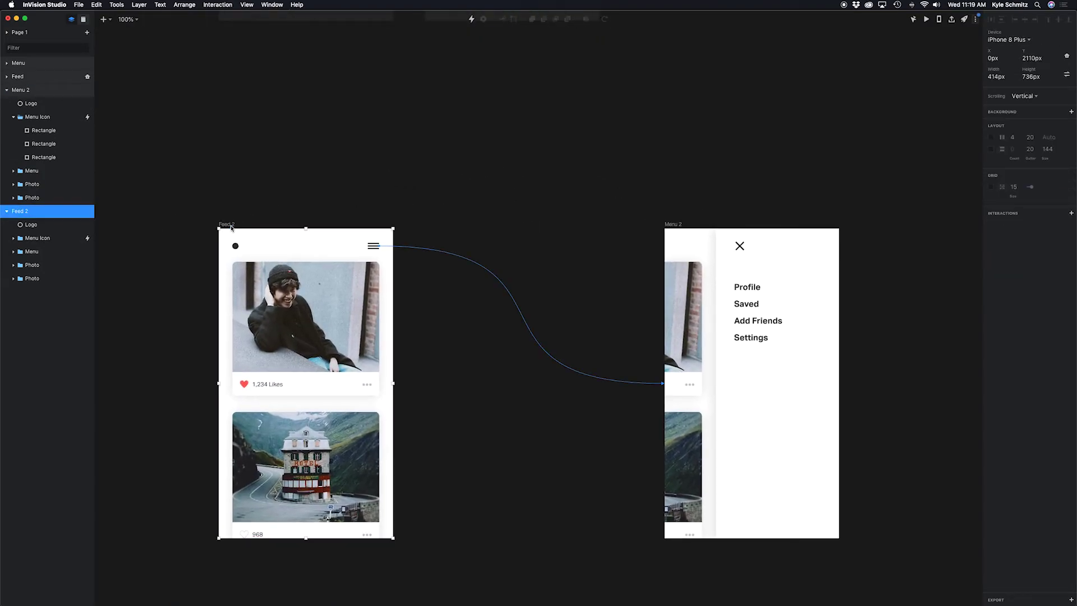
{"action": "scroll", "coordinate": [513, 268], "scroll_direction": "down", "scroll_amount": 5}
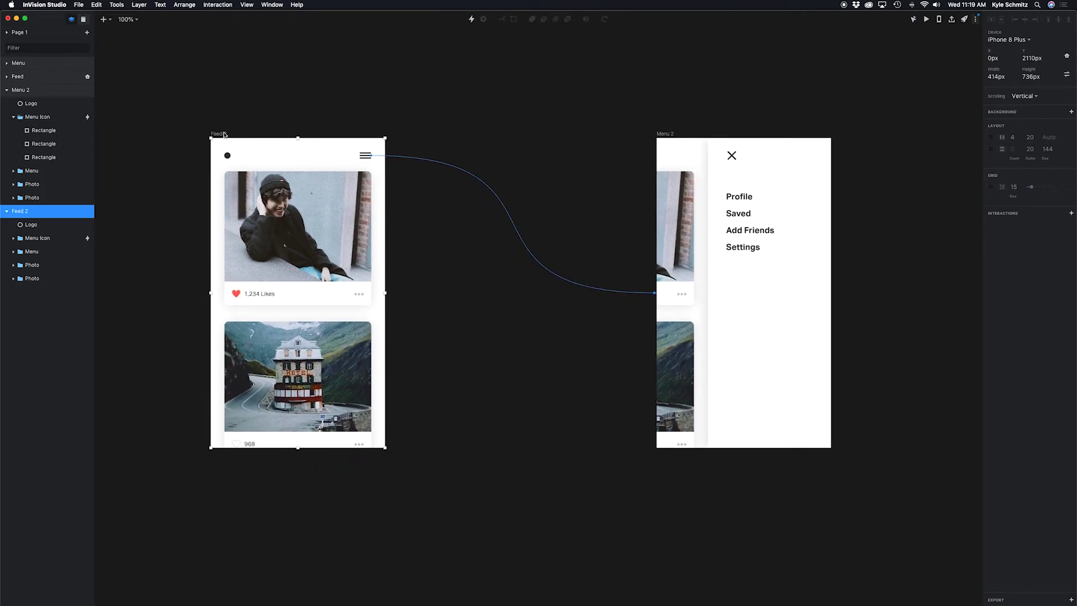
{"action": "left_click", "coordinate": [926, 19]}
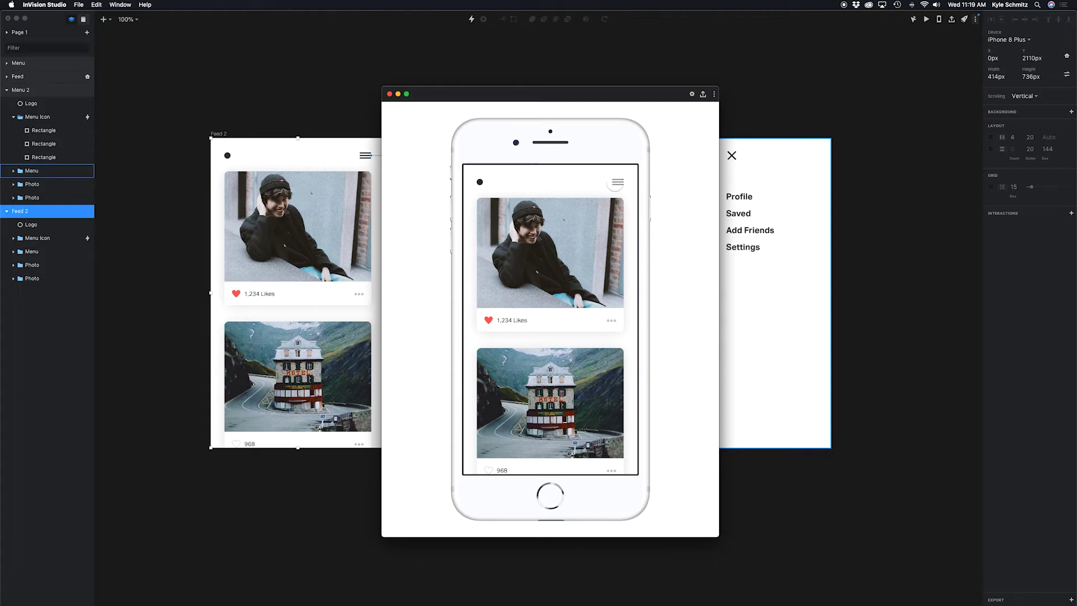
{"action": "left_click", "coordinate": [616, 182]}
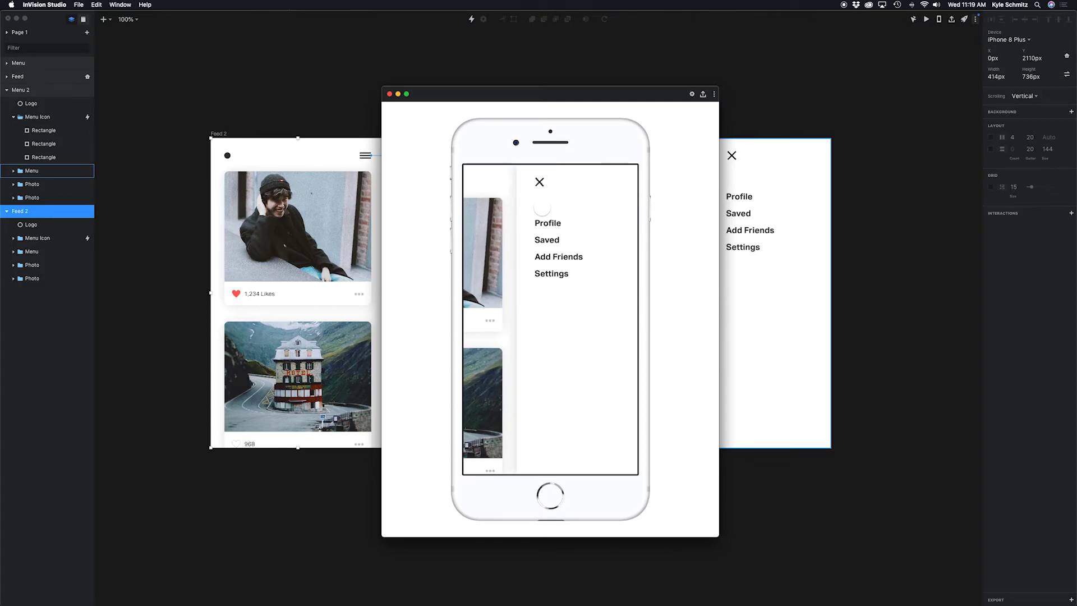
{"action": "left_click", "coordinate": [539, 182]}
{"action": "left_click", "coordinate": [620, 184]}
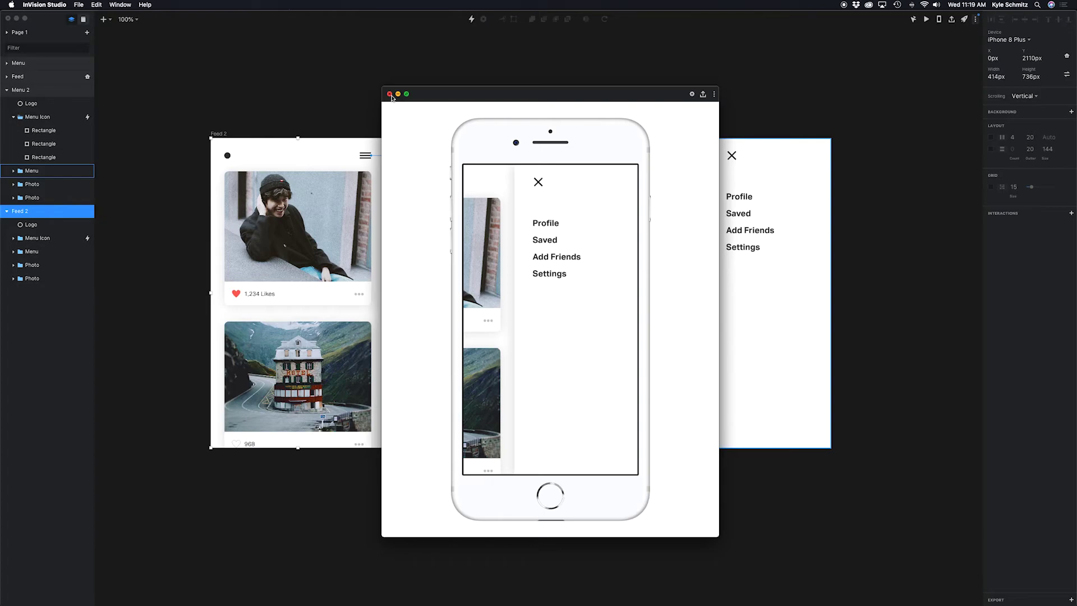
{"action": "left_click", "coordinate": [390, 94]}
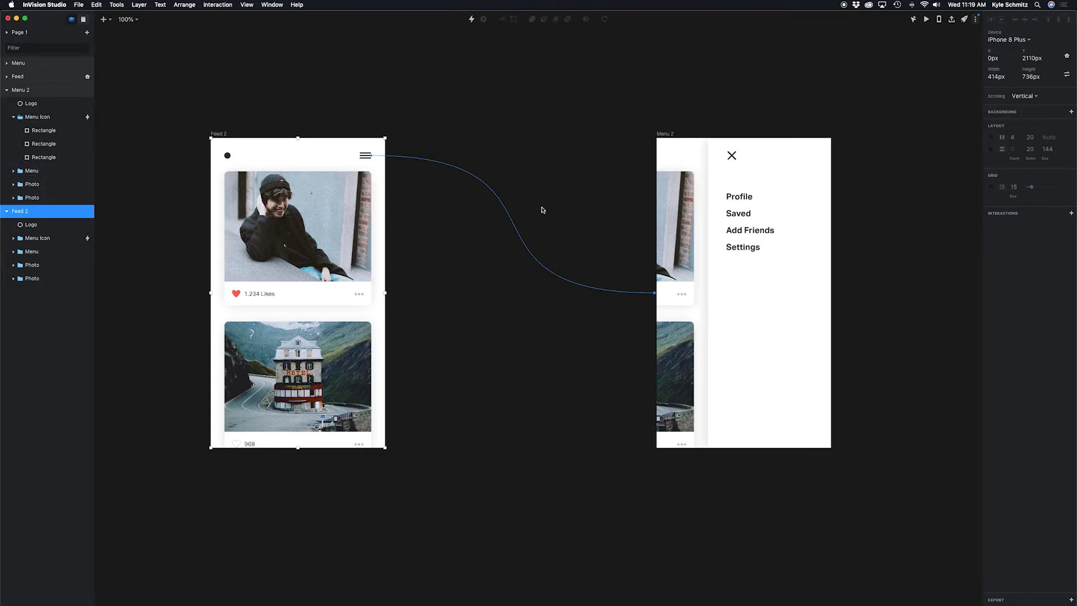
- Open the timeline for Feed 2's Menu Icon transition and select the Menu group's text links layer
{"action": "left_click", "coordinate": [365, 157]}
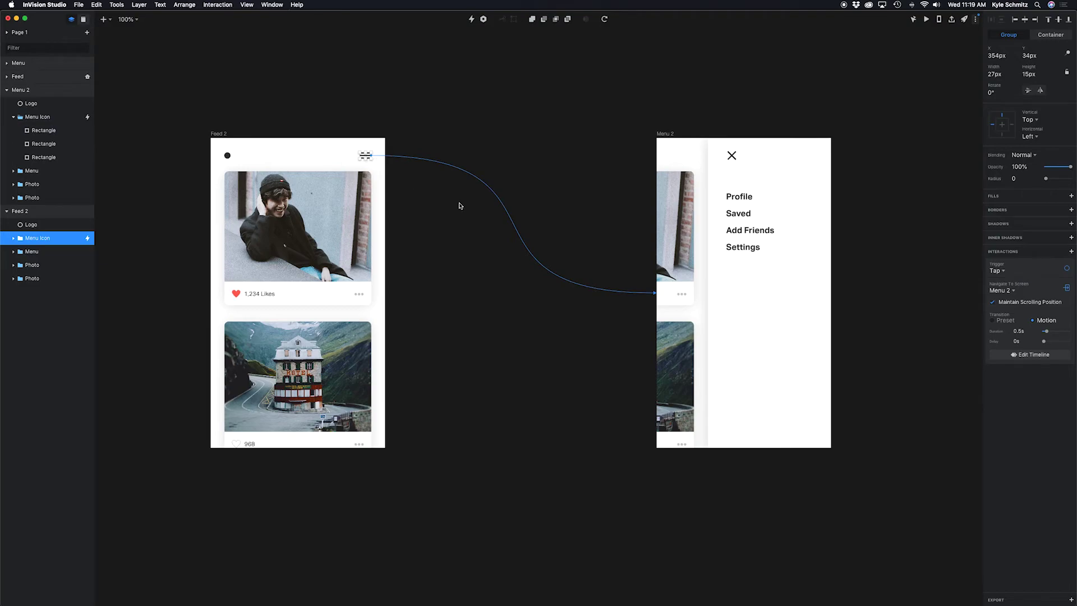
{"action": "left_click", "coordinate": [1023, 356]}
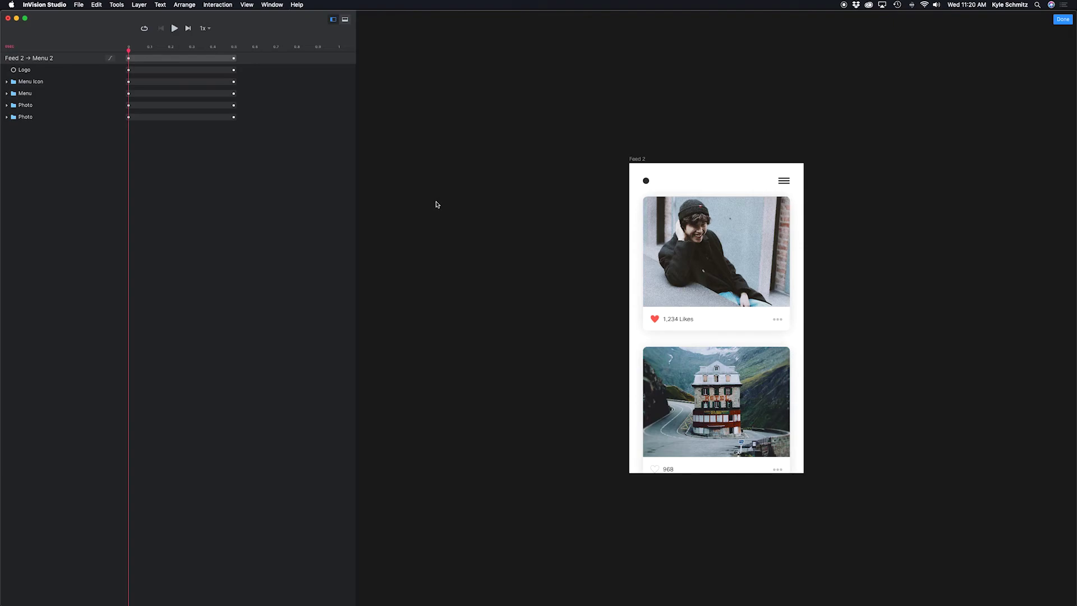
{"action": "left_click", "coordinate": [7, 95]}
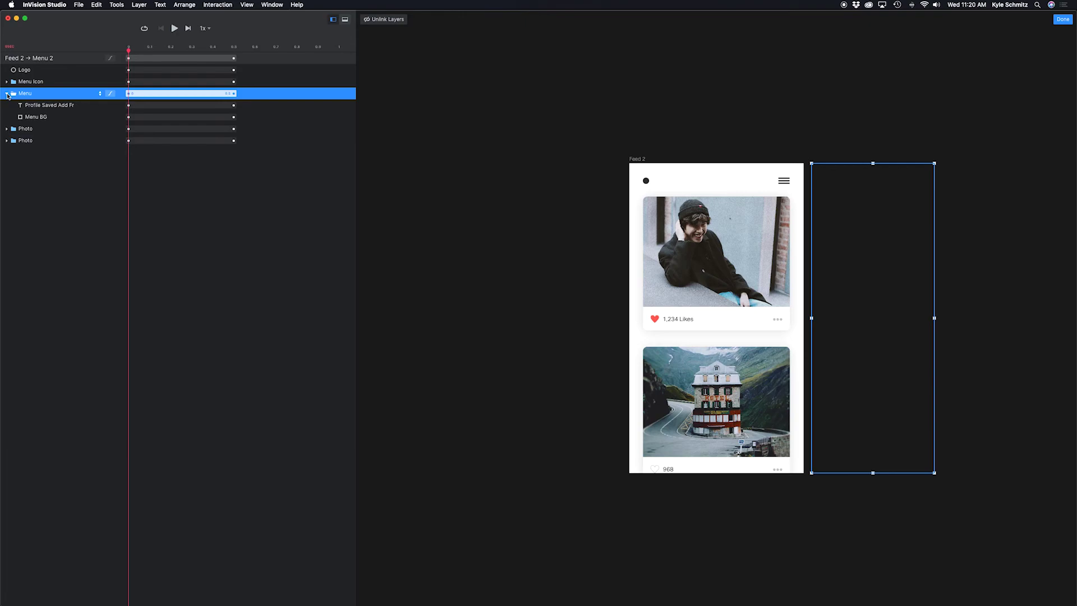
{"action": "left_click", "coordinate": [33, 106]}
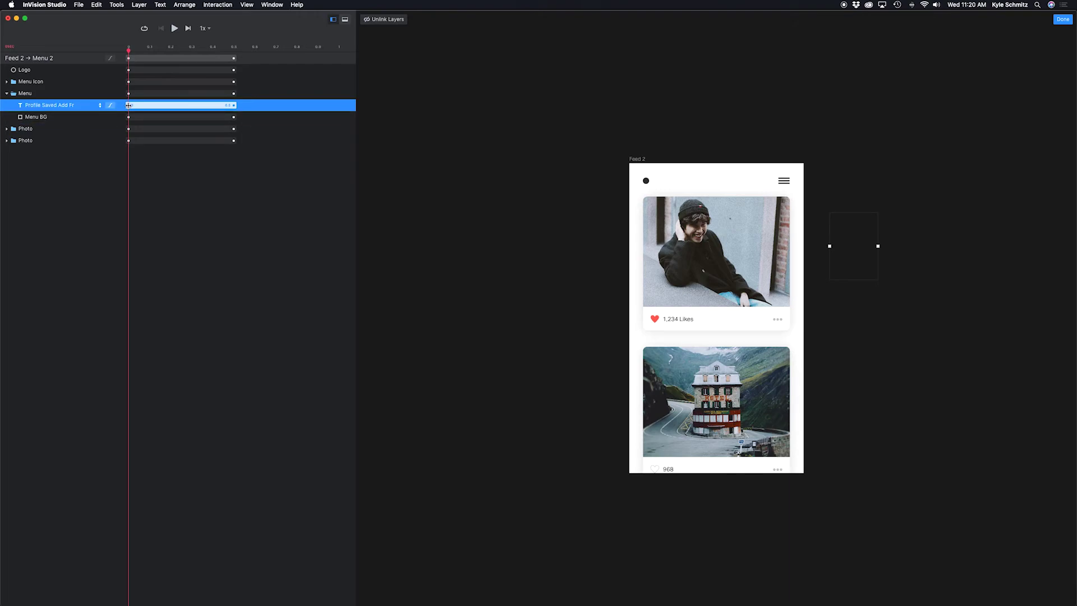
- Move the text links' animation start to about 0.25 s, scrubbing the playhead to check the slide-in
{"action": "left_click_drag", "start_coordinate": [129, 105], "coordinate": [179, 105]}
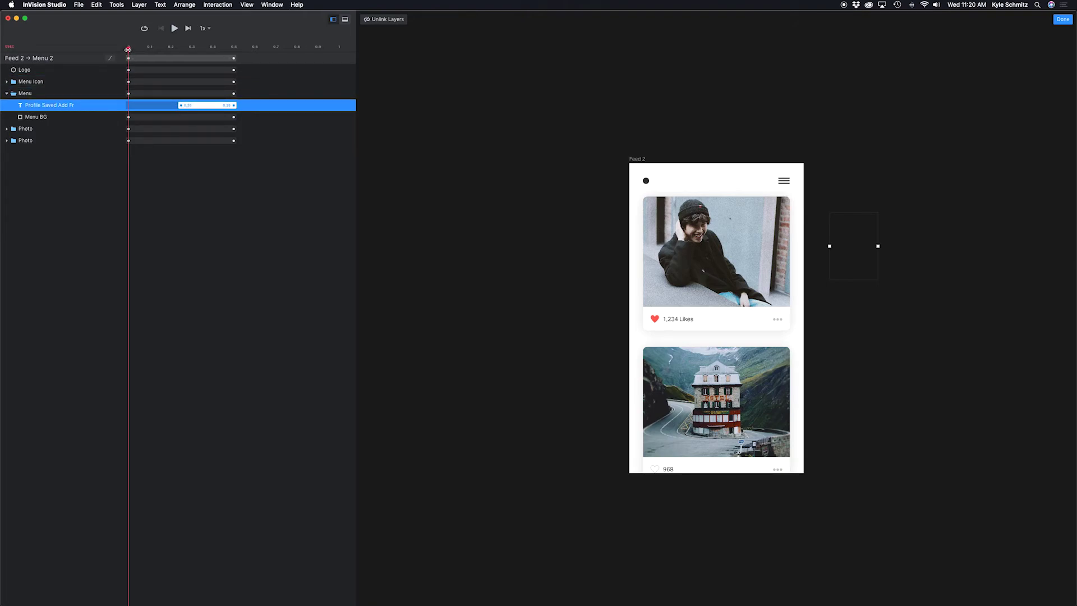
{"action": "left_click_drag", "start_coordinate": [128, 49], "coordinate": [182, 47]}
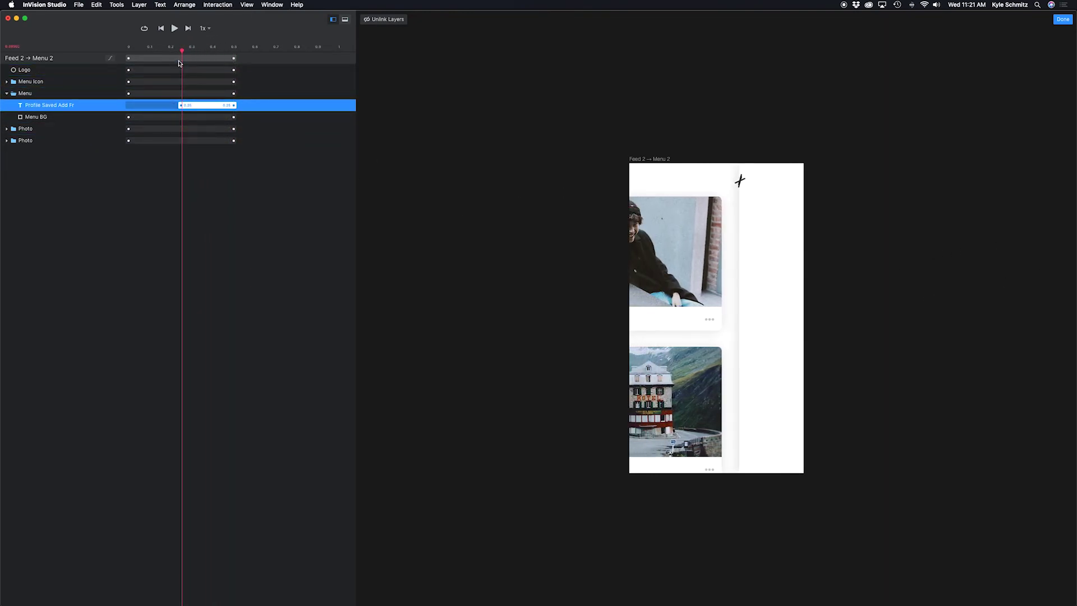
{"action": "left_click_drag", "start_coordinate": [182, 51], "coordinate": [245, 45]}
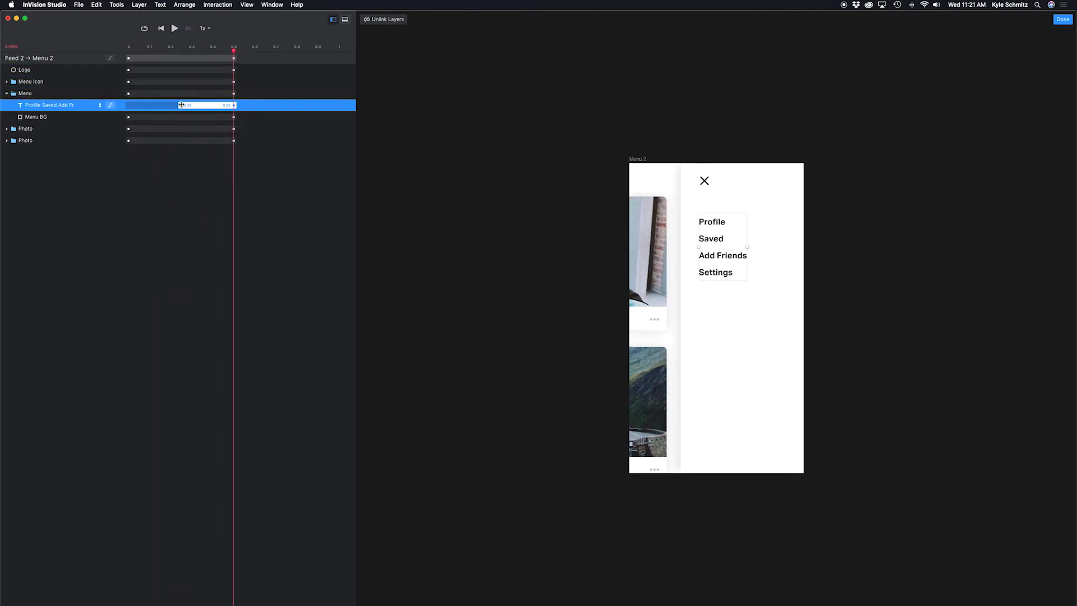
{"action": "left_click_drag", "start_coordinate": [180, 105], "coordinate": [128, 106]}
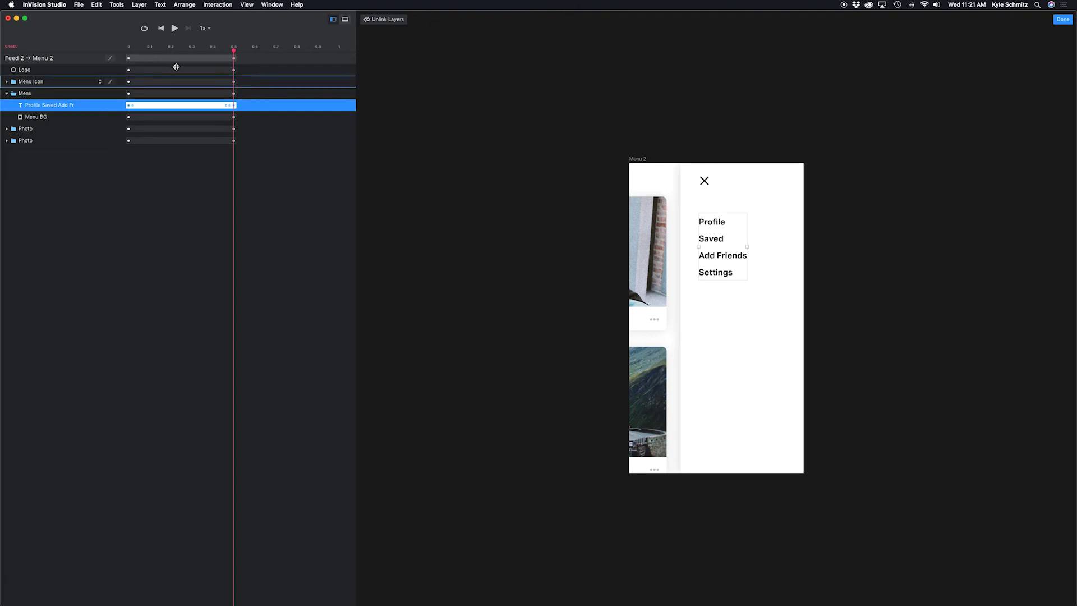
{"action": "left_click", "coordinate": [160, 29]}
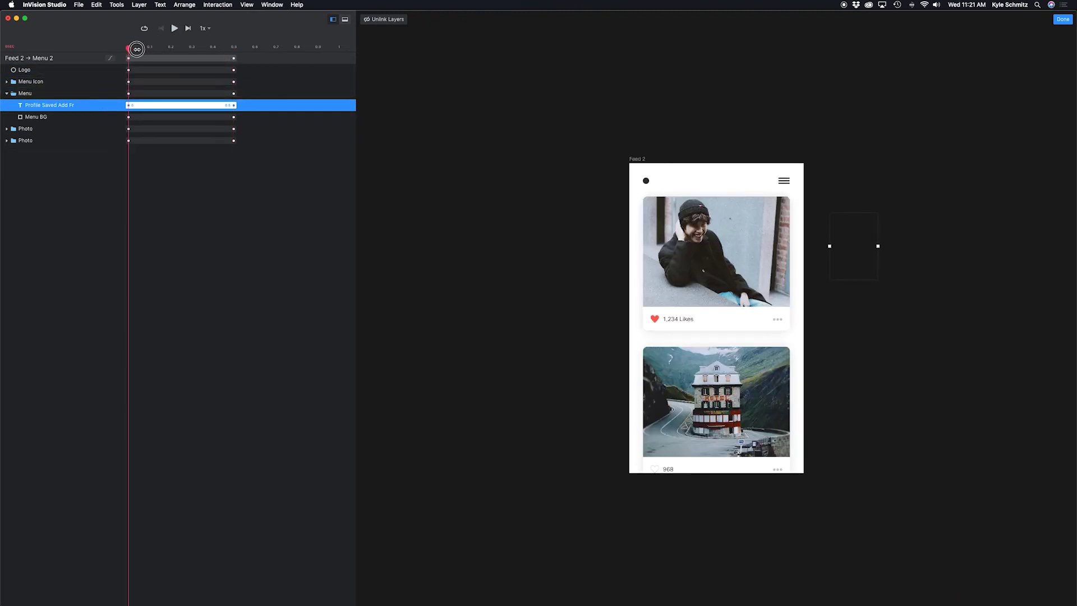
{"action": "mouse_move", "coordinate": [137, 49]}
{"action": "left_mouse_down"}
{"action": "mouse_move", "coordinate": [237, 45]}
{"action": "mouse_move", "coordinate": [128, 46]}
{"action": "left_mouse_up"}
{"action": "left_click_drag", "start_coordinate": [129, 106], "coordinate": [180, 107]}
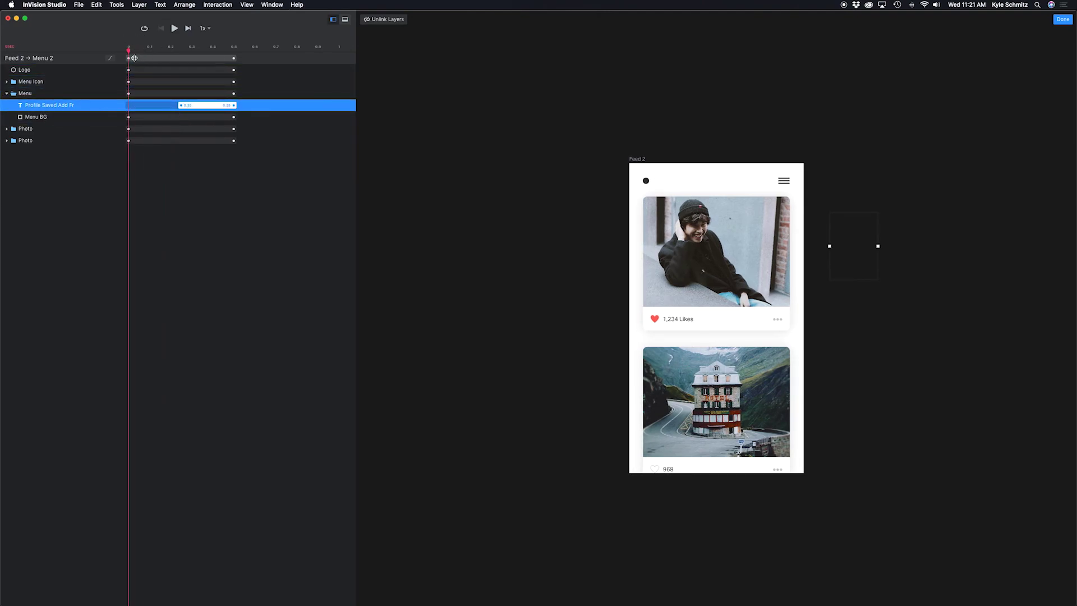
{"action": "left_click_drag", "start_coordinate": [129, 48], "coordinate": [229, 49]}
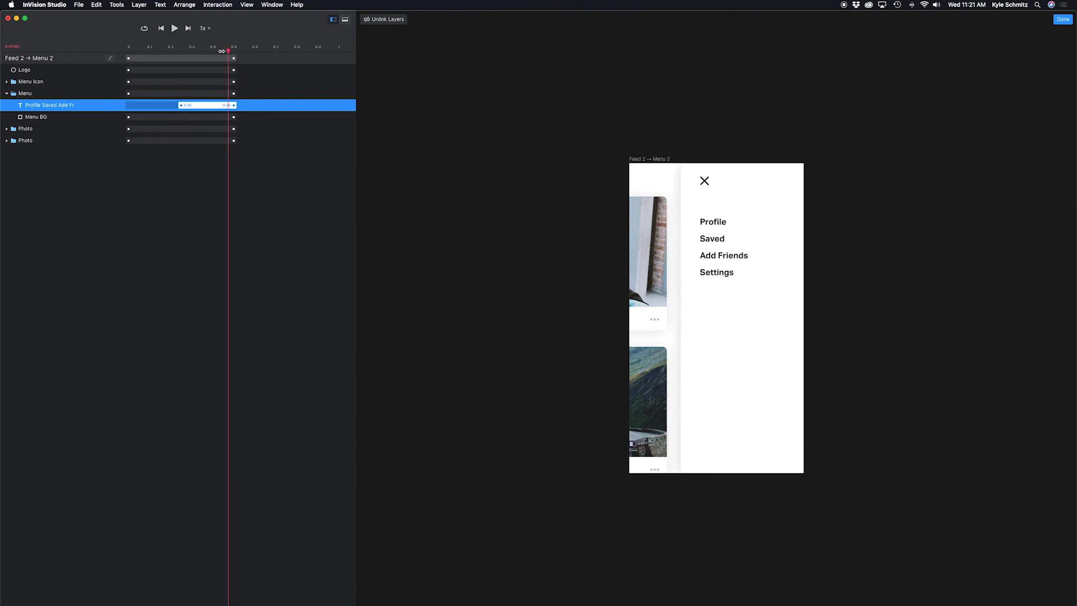
{"action": "left_click_drag", "start_coordinate": [228, 49], "coordinate": [274, 51]}
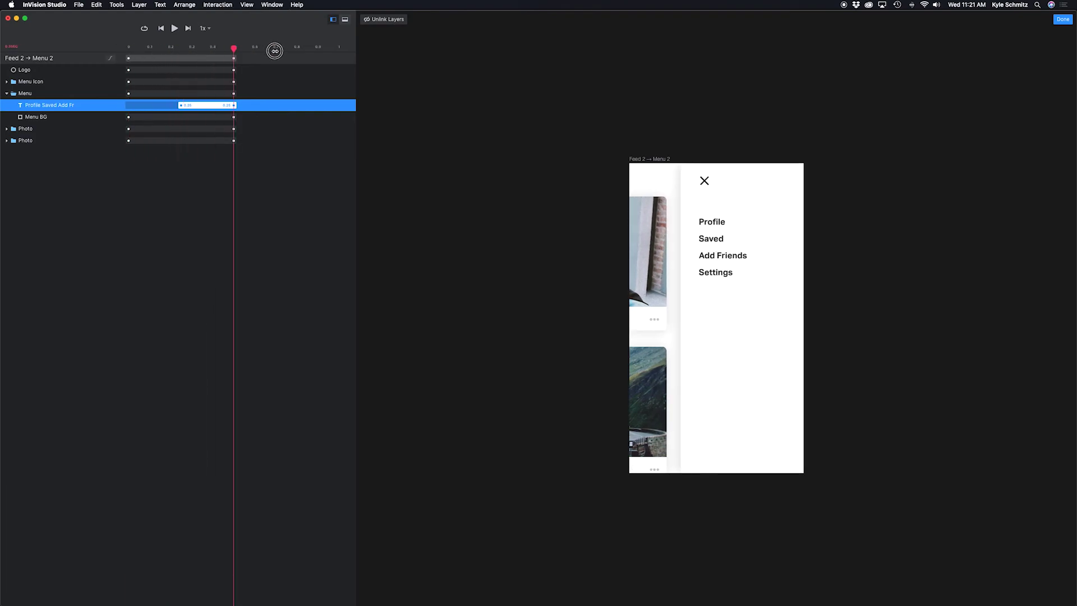
- Close the timeline and preview from Feed 2, opening the menu via the hamburger and closing it via the X
{"action": "left_click", "coordinate": [1062, 19]}
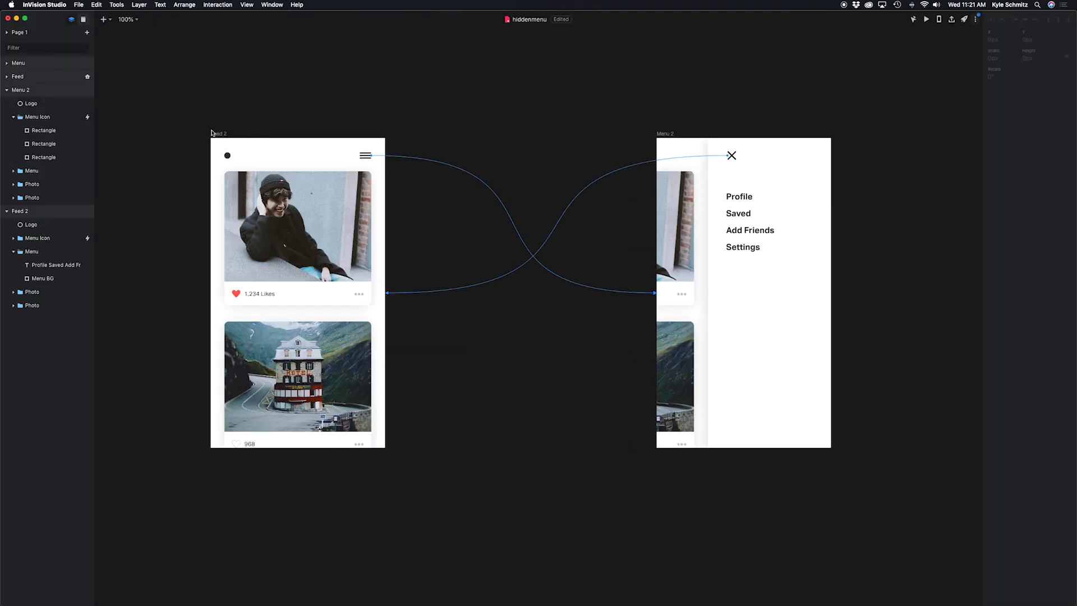
{"action": "left_click", "coordinate": [246, 135]}
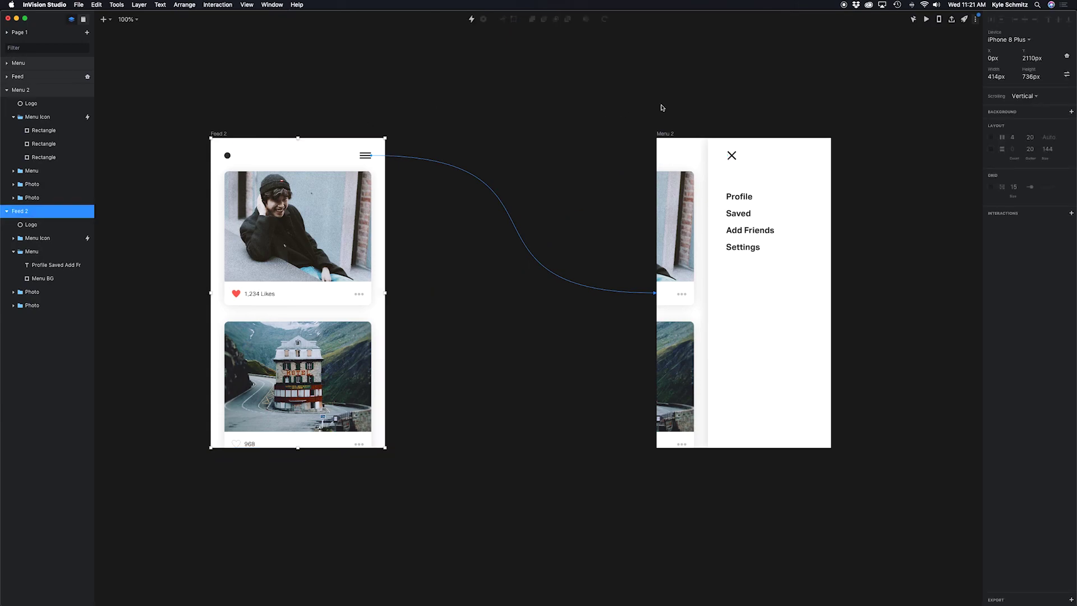
{"action": "left_click", "coordinate": [926, 19]}
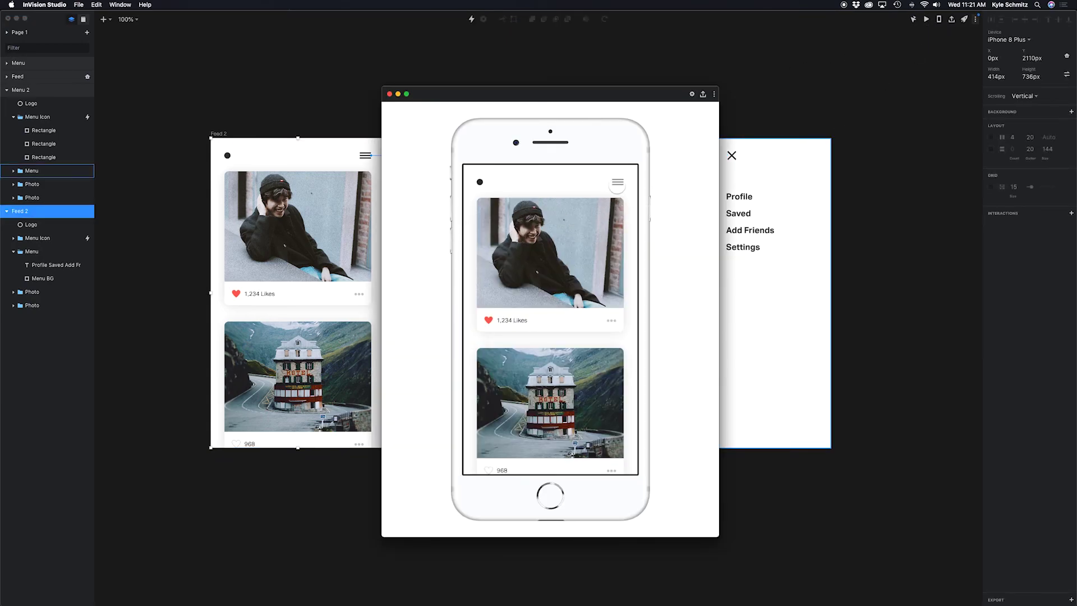
{"action": "left_click", "coordinate": [617, 181]}
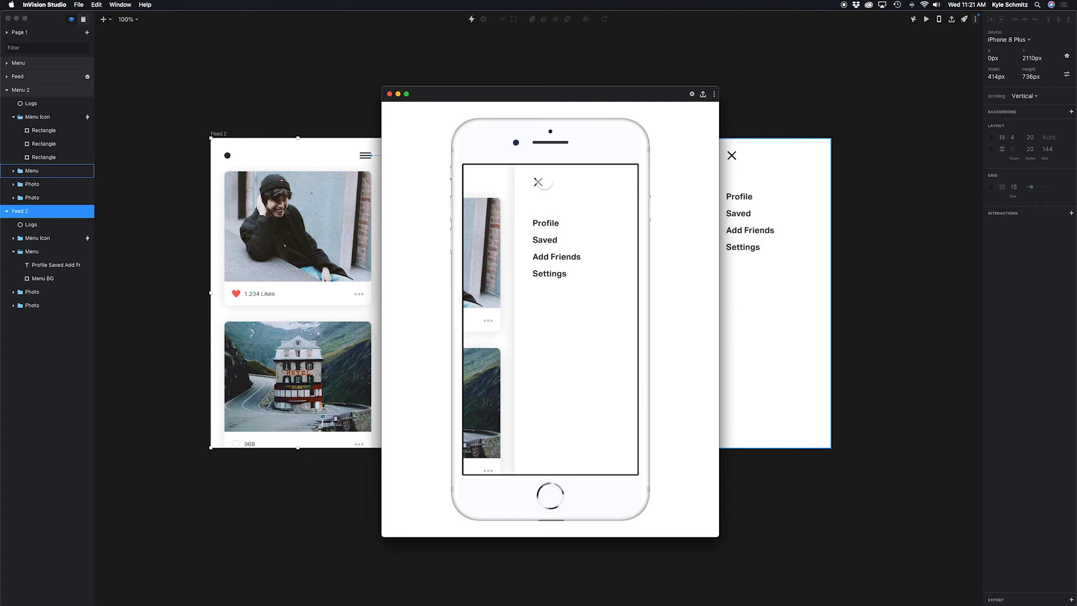
{"action": "left_click", "coordinate": [540, 181]}
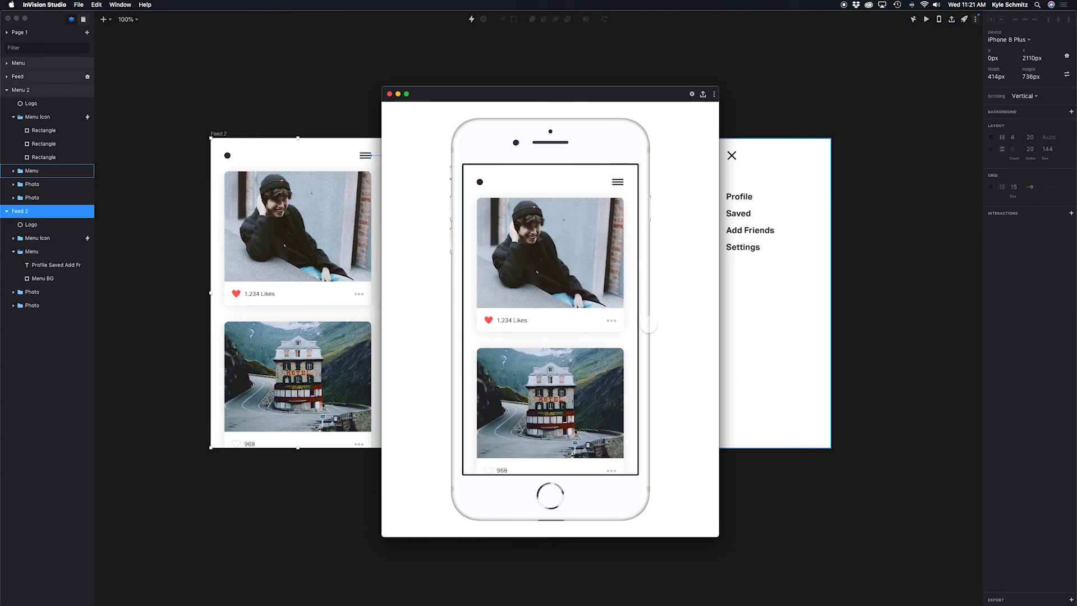